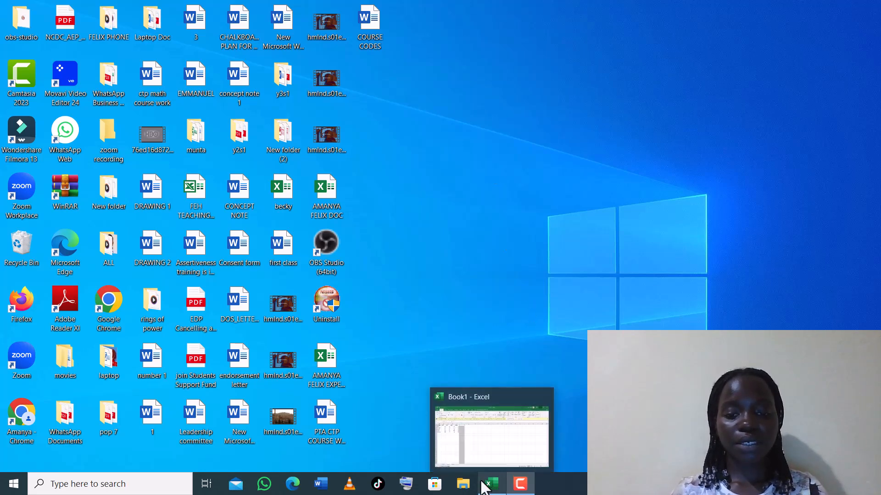
# Bring back the Book1 marks workbook, restore it to a smaller window and clear the column selection.
pyautogui.click(487, 485)
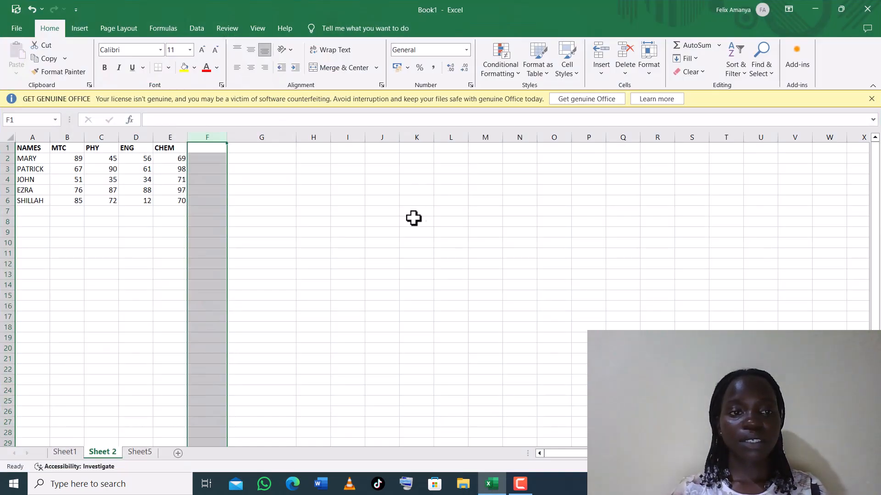
pyautogui.click(842, 8)
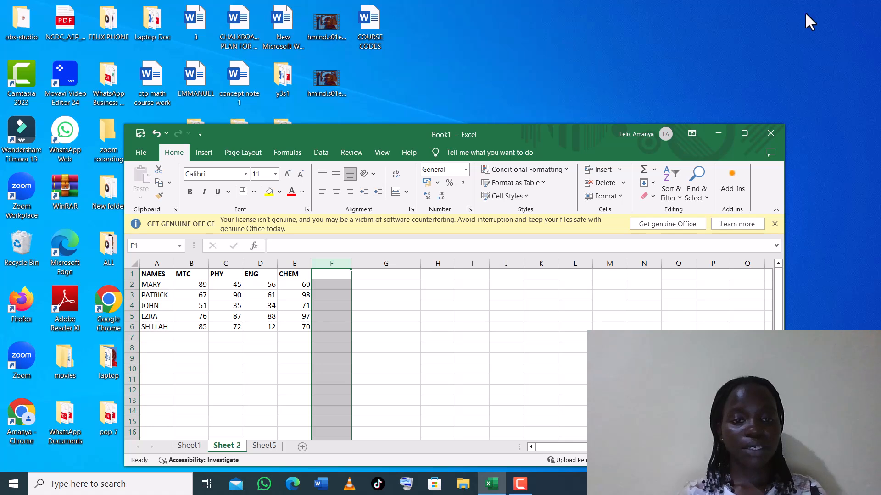
pyautogui.click(461, 306)
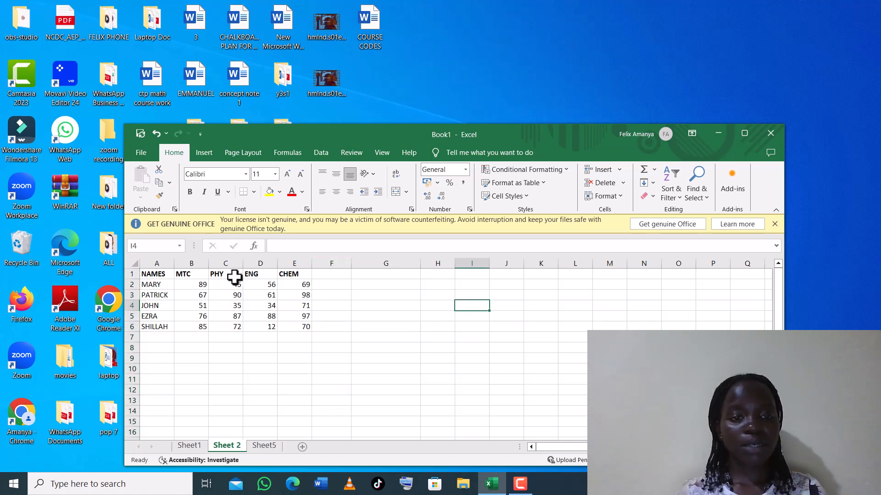
# Enter TOTAL as the heading in cell F1, next to the CHEM column.
pyautogui.click(333, 276)
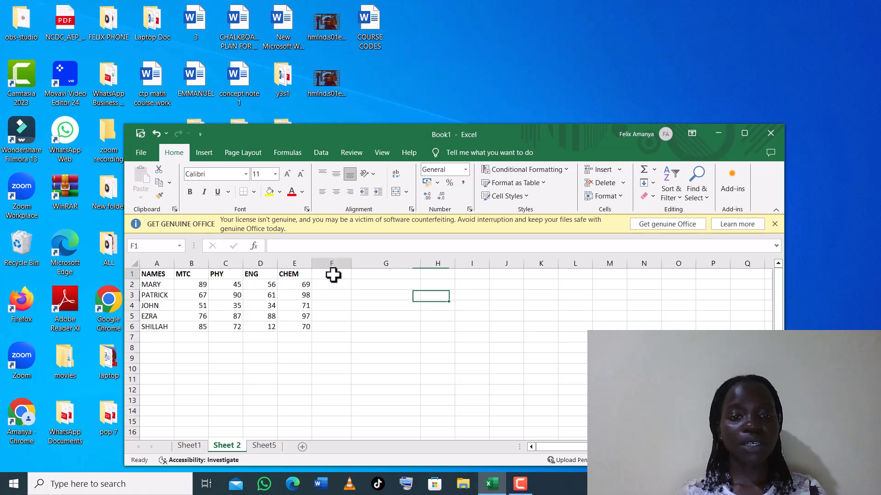
pyautogui.write('TOTAL')
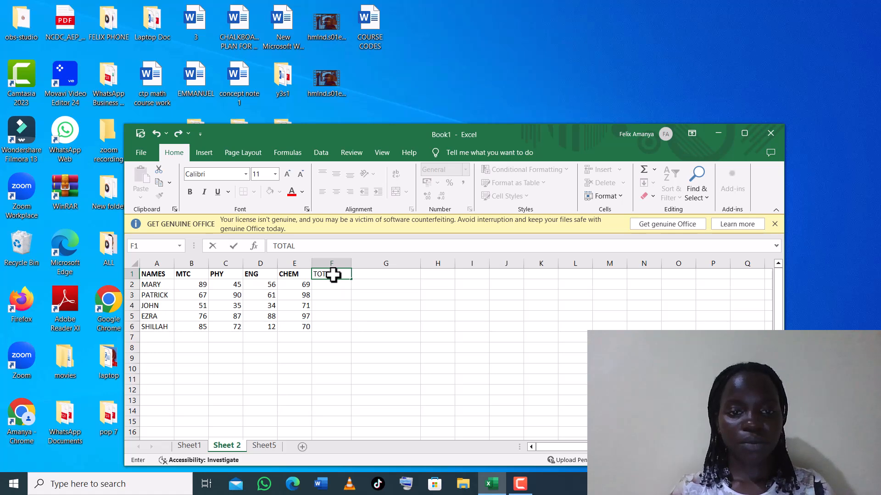
pyautogui.click(327, 284)
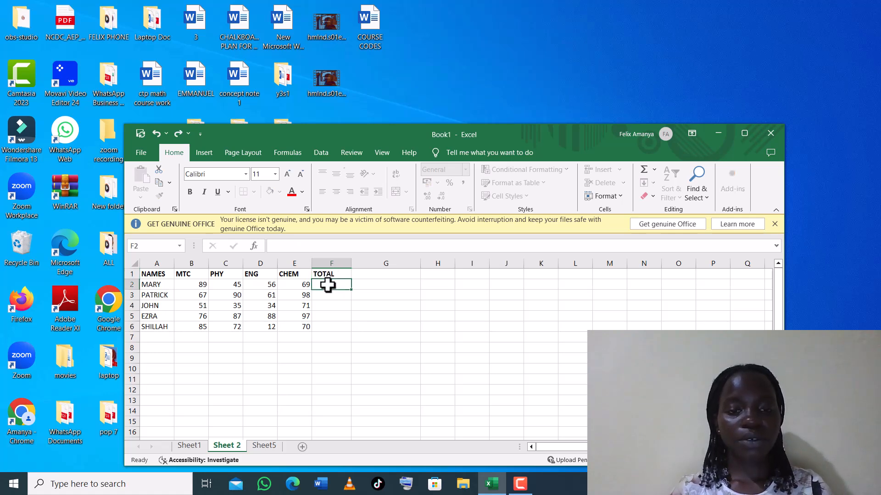
pyautogui.click(359, 274)
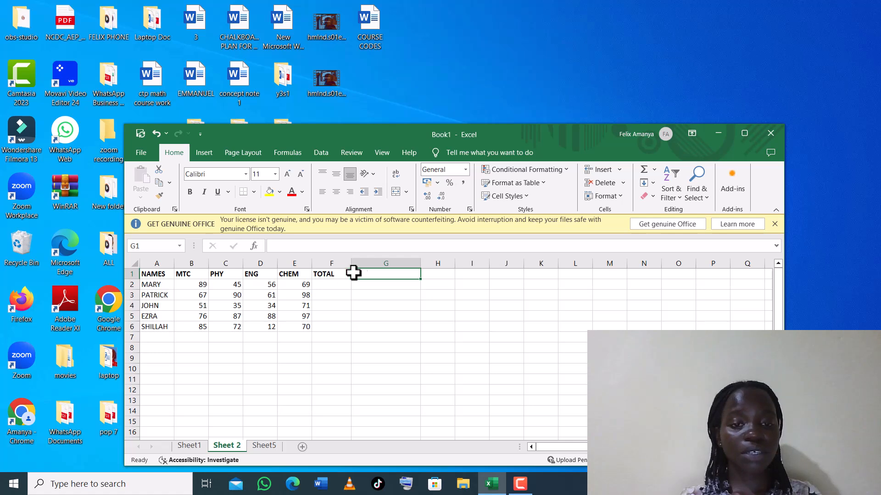
pyautogui.click(320, 277)
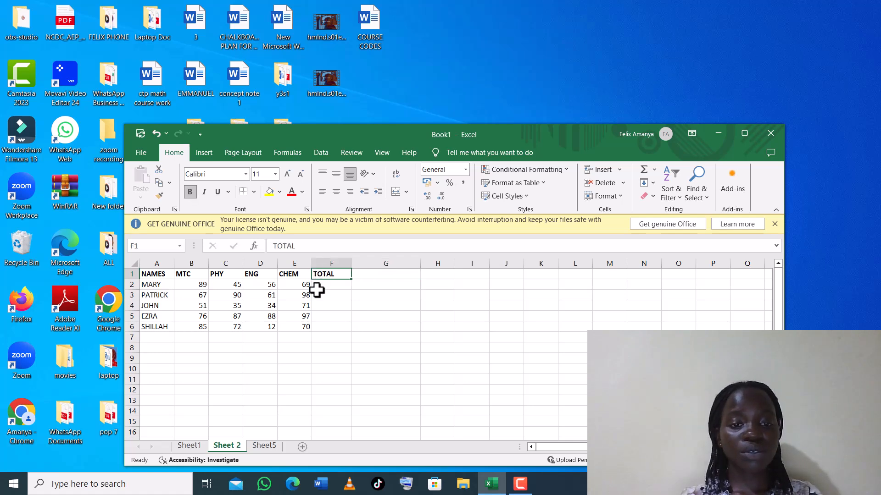
pyautogui.click(320, 287)
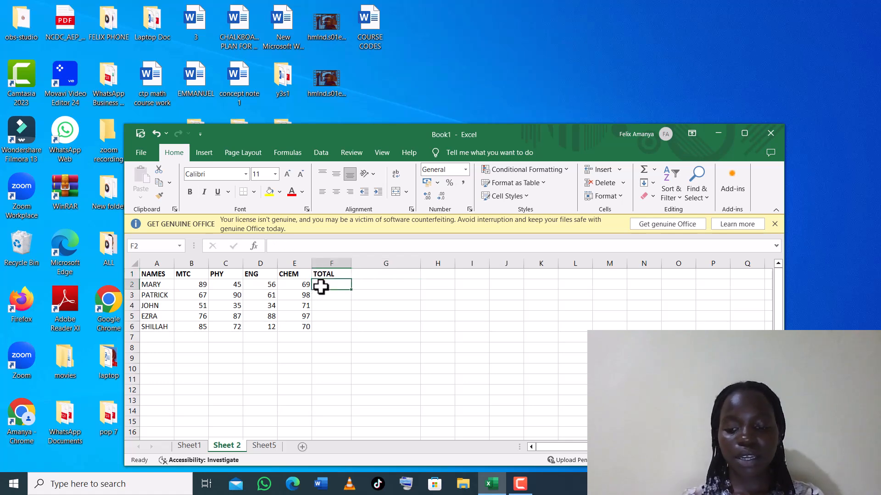
# Enter =B2+C2+D2+E2 in F2, giving the first student's total of 259.
pyautogui.write('=')
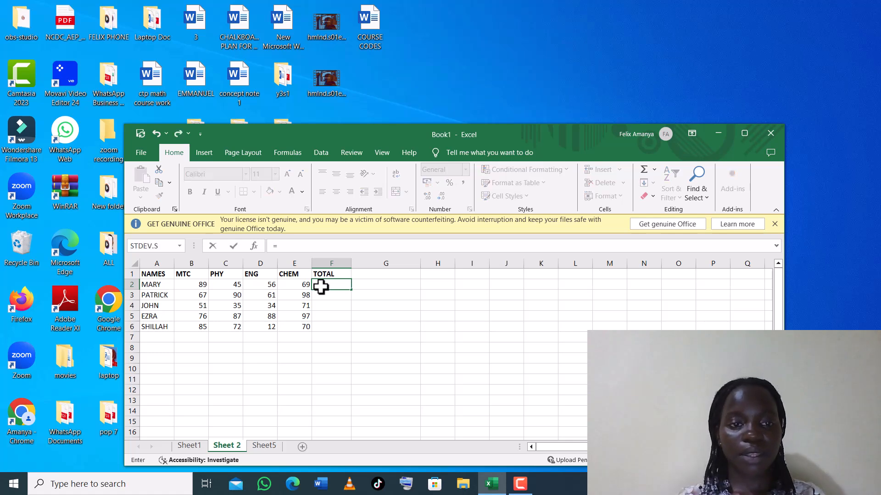
pyautogui.click(188, 285)
pyautogui.write('+')
pyautogui.click(221, 283)
pyautogui.write('+')
pyautogui.click(257, 285)
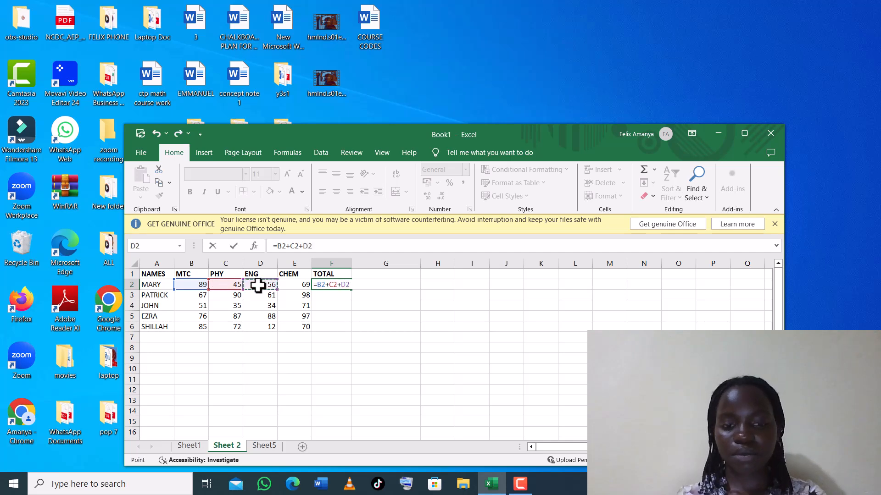
pyautogui.write('+')
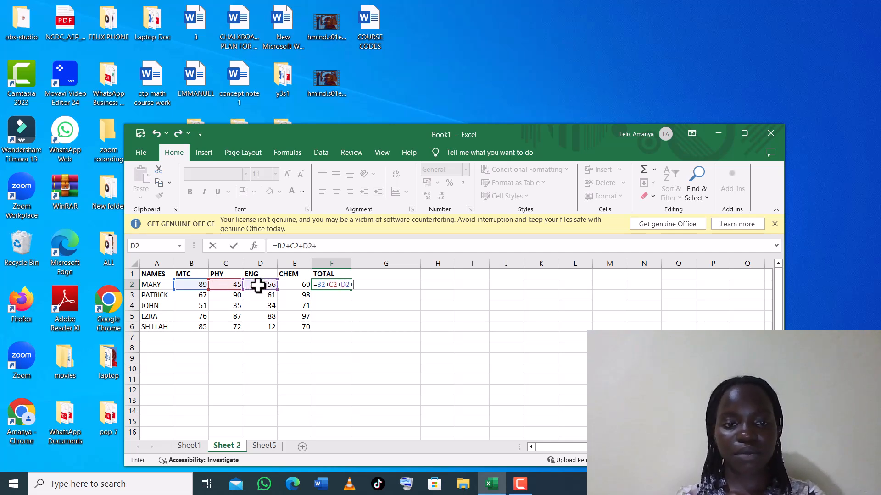
pyautogui.click(294, 285)
pyautogui.press('Return')
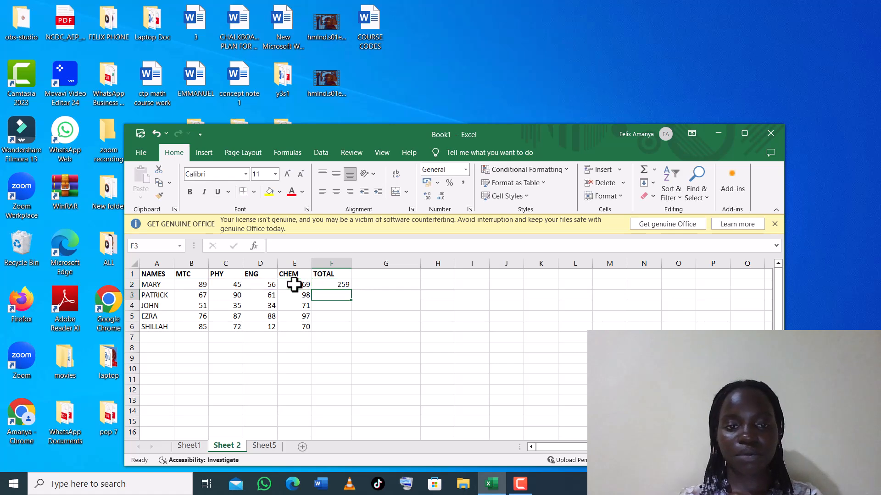
# Fill the total formula down to F6, giving 316, 191, 348 and 239.
pyautogui.click(327, 284)
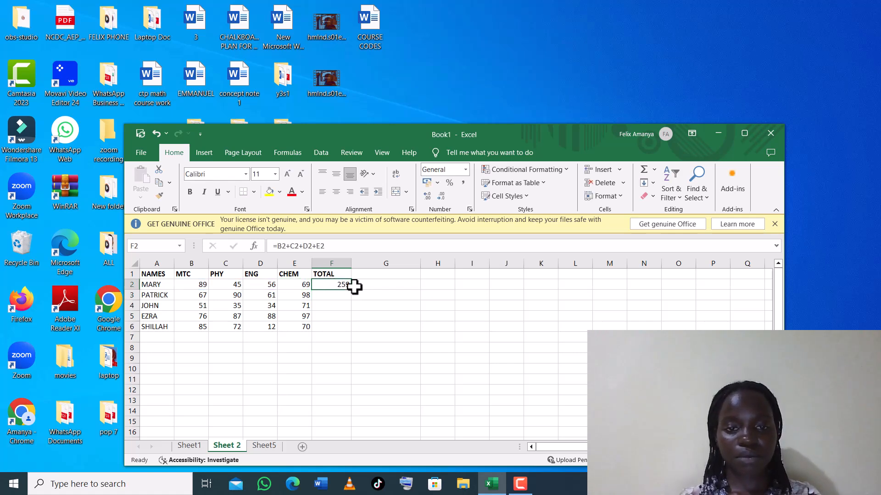
pyautogui.click(350, 293)
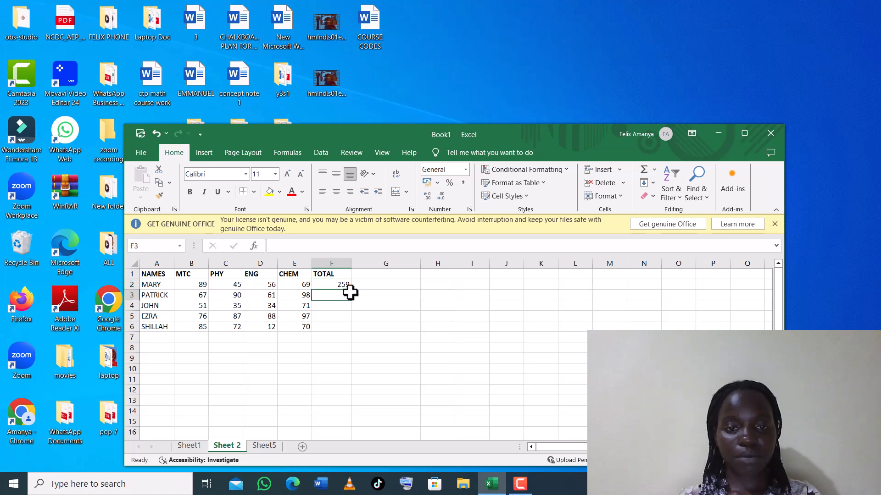
pyautogui.click(339, 283)
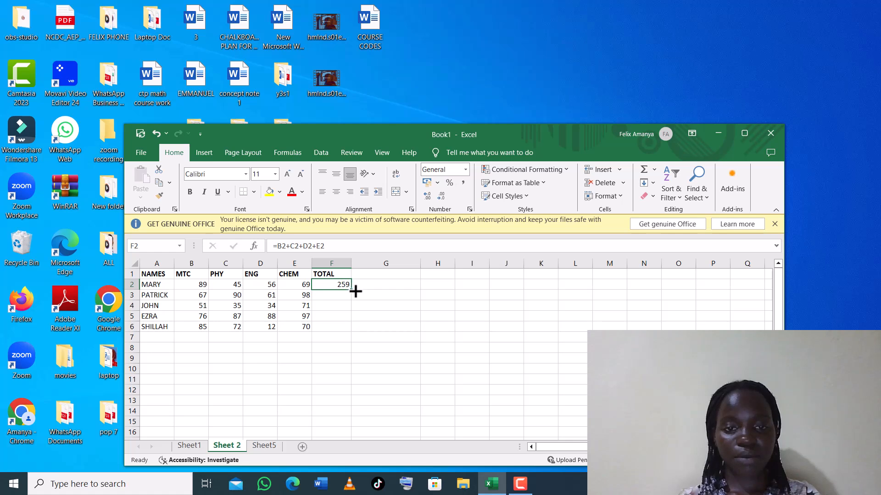
pyautogui.moveTo(351, 290); pyautogui.dragTo(346, 310)
pyautogui.click(344, 327)
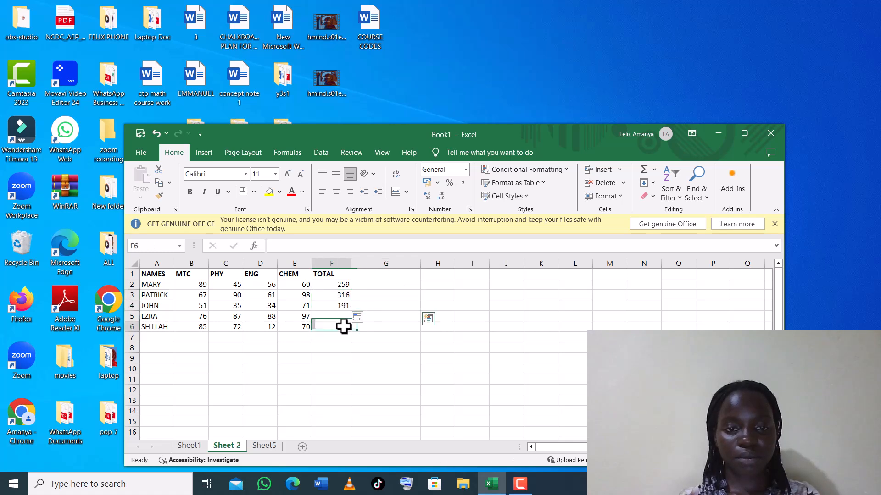
pyautogui.click(341, 302)
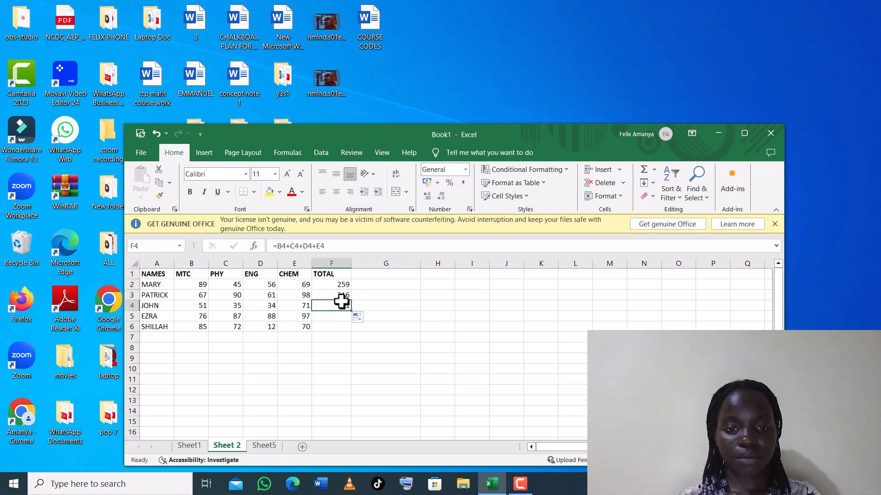
pyautogui.moveTo(354, 306); pyautogui.dragTo(353, 330)
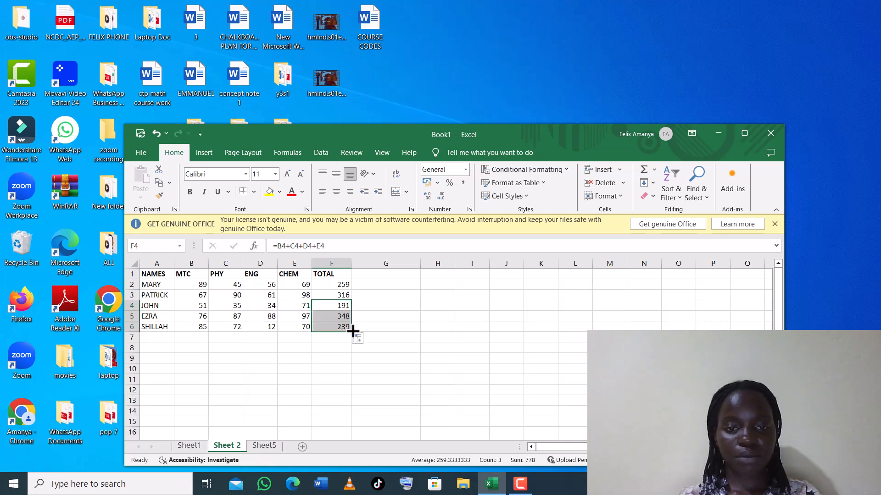
# Add a second TOTAL heading in cell G1.
pyautogui.click(360, 271)
pyautogui.write('TOTAL')
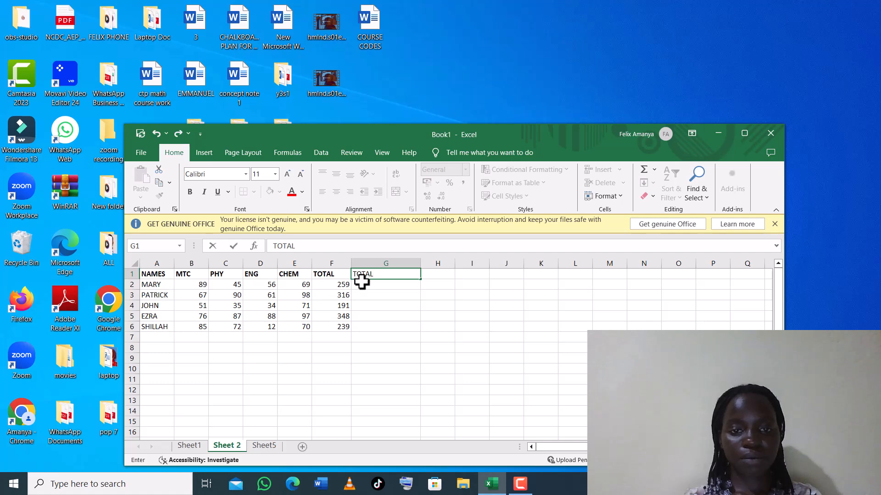
pyautogui.click(362, 282)
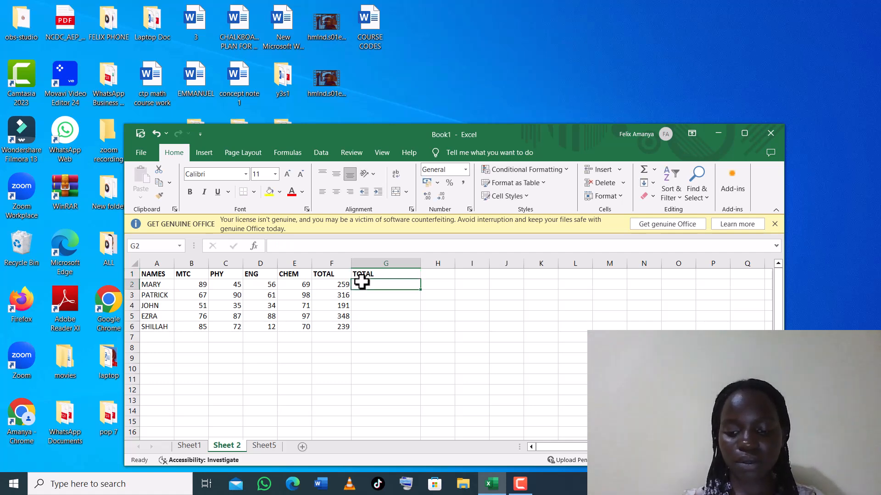
# Enter =SUM(B2:E2) in G2, fixing typing slips along the way, giving 259.
pyautogui.write('=')
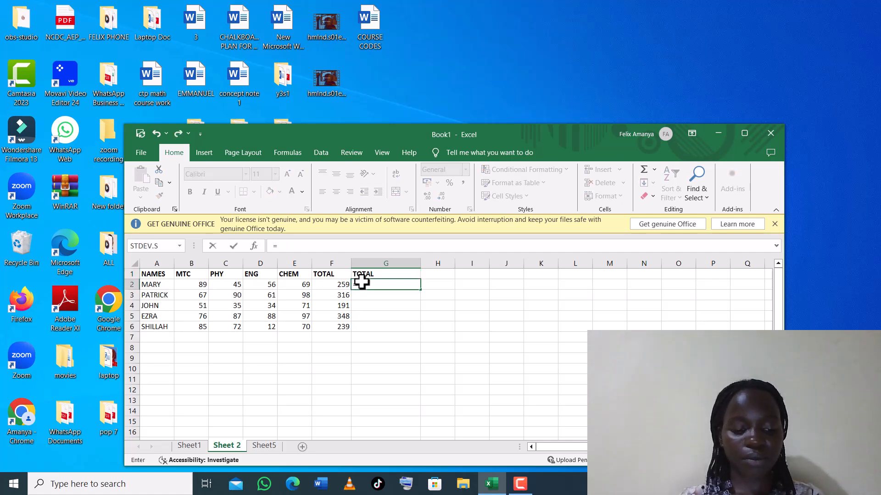
pyautogui.write('SUN')
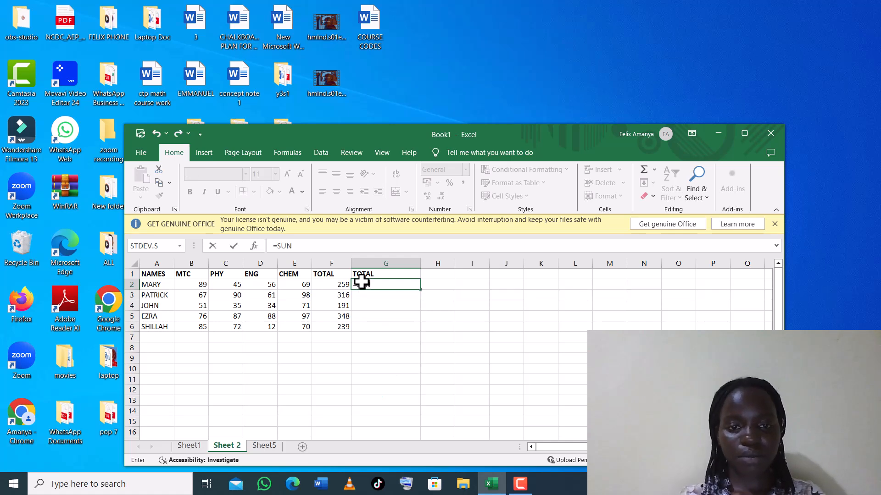
pyautogui.press('BackSpace')
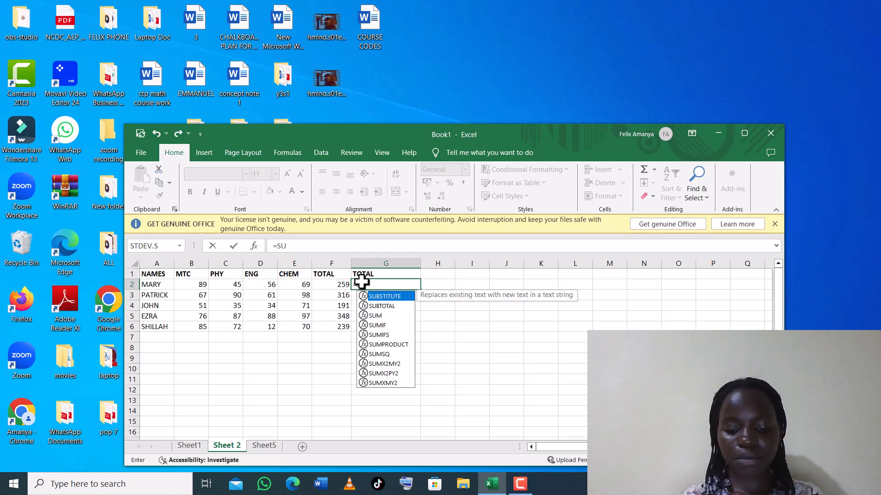
pyautogui.write('M')
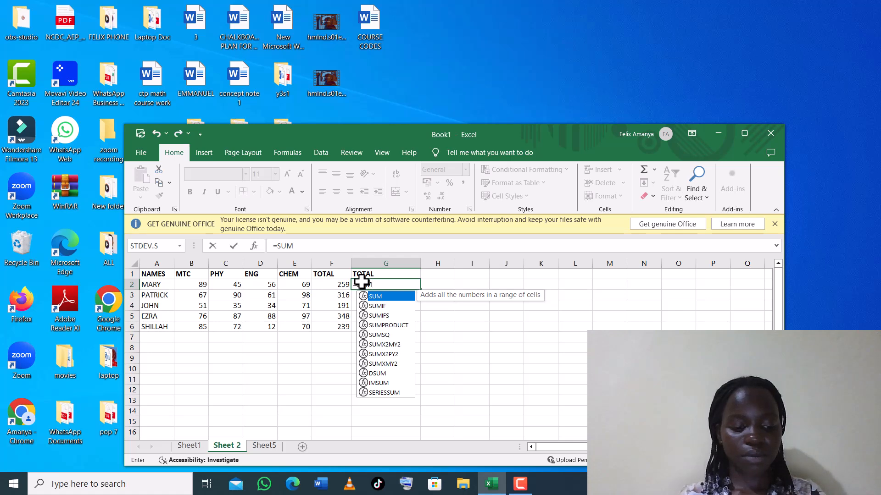
pyautogui.write('(')
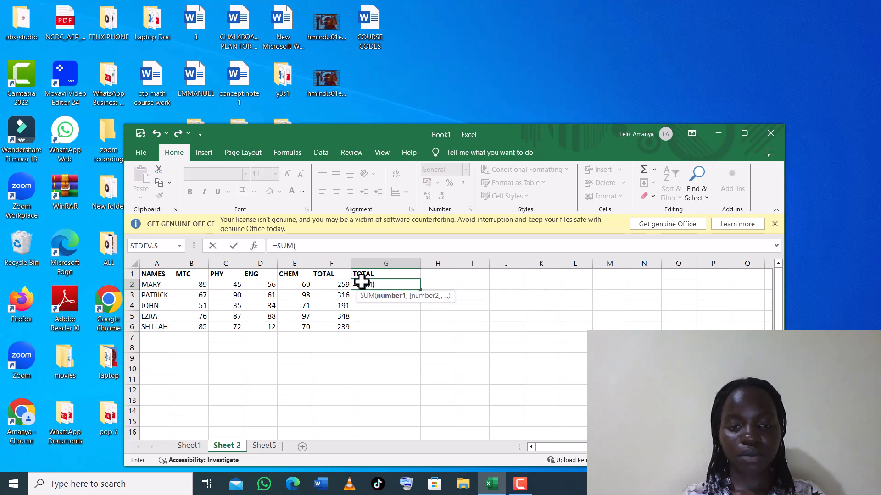
pyautogui.click(189, 285)
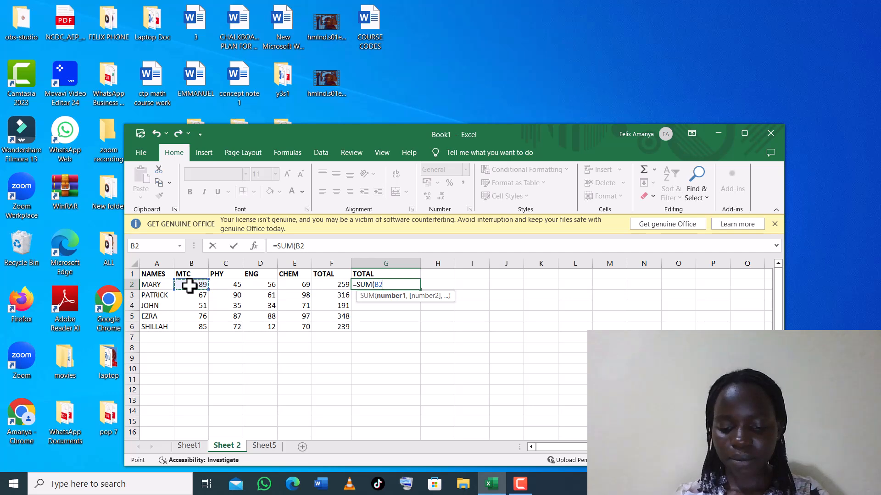
pyautogui.write('"')
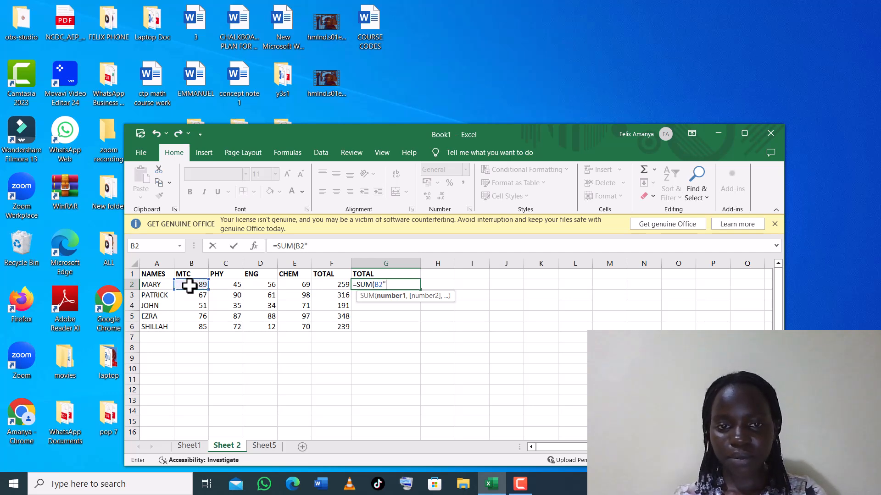
pyautogui.write("'")
pyautogui.press('BackSpace')
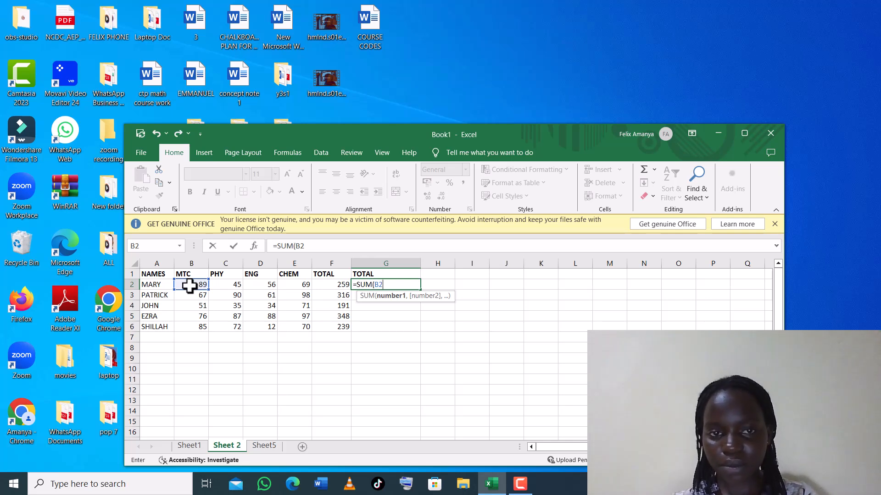
pyautogui.click(395, 122)
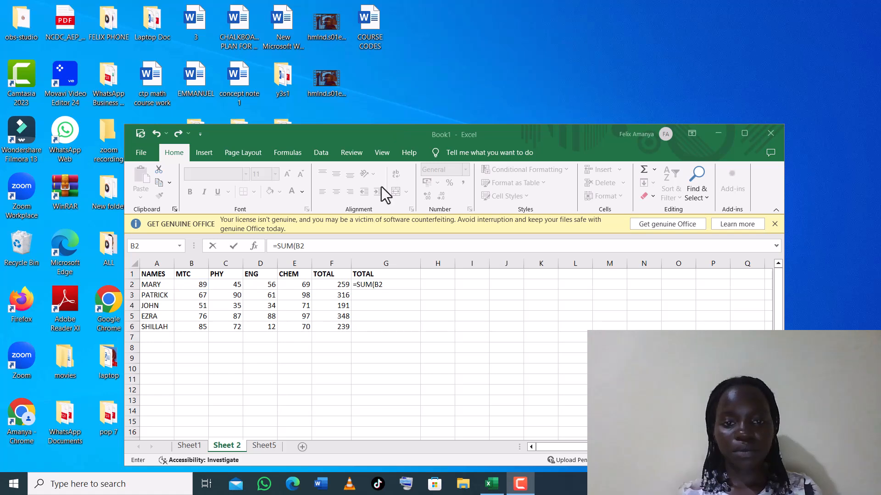
pyautogui.click(382, 284)
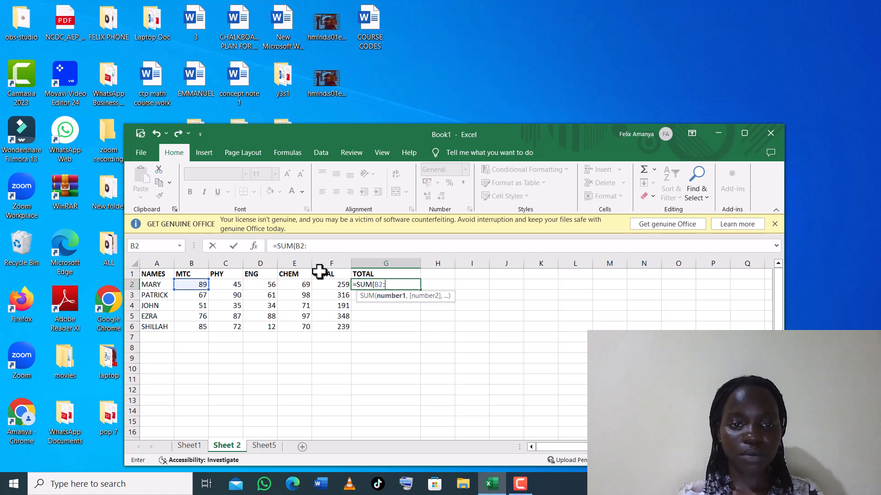
pyautogui.click(303, 286)
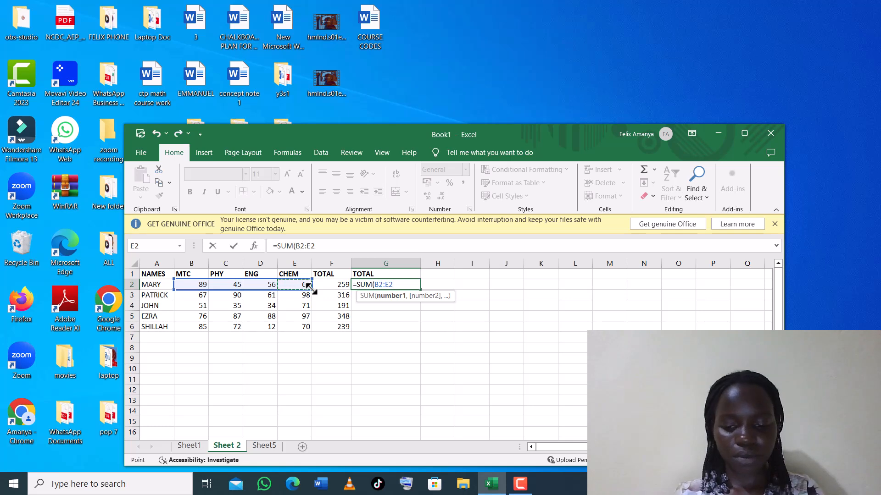
pyautogui.write(')')
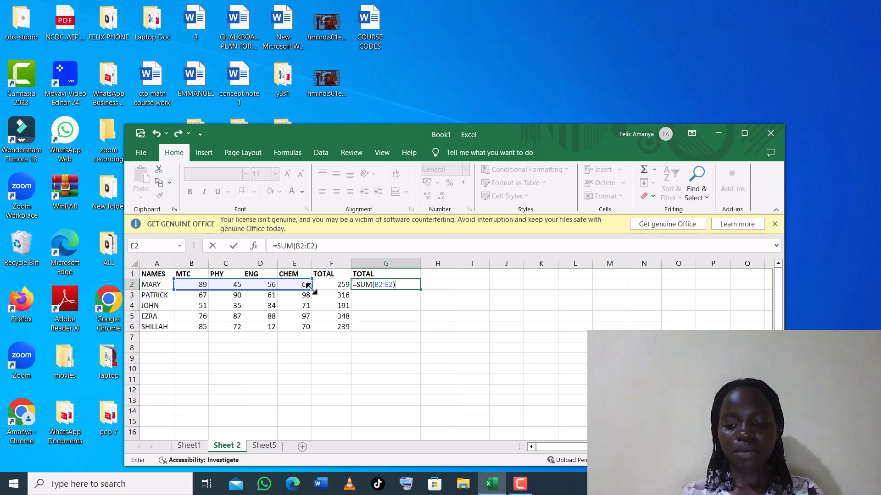
pyautogui.press('Return')
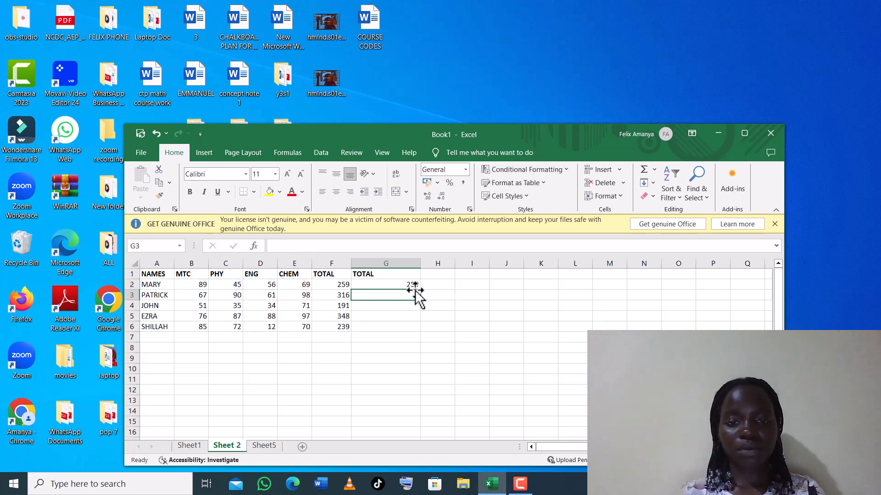
# Copy the SUM formula from G2 down through G6.
pyautogui.click(416, 284)
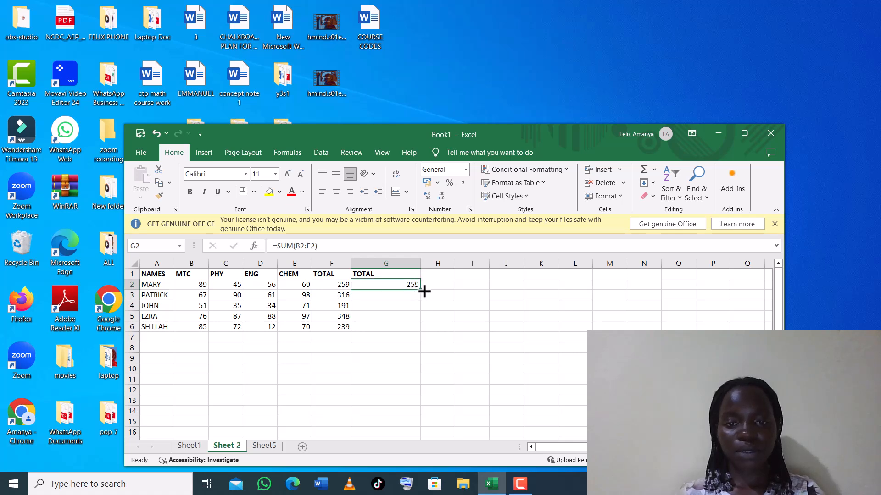
pyautogui.moveTo(425, 291); pyautogui.dragTo(424, 330)
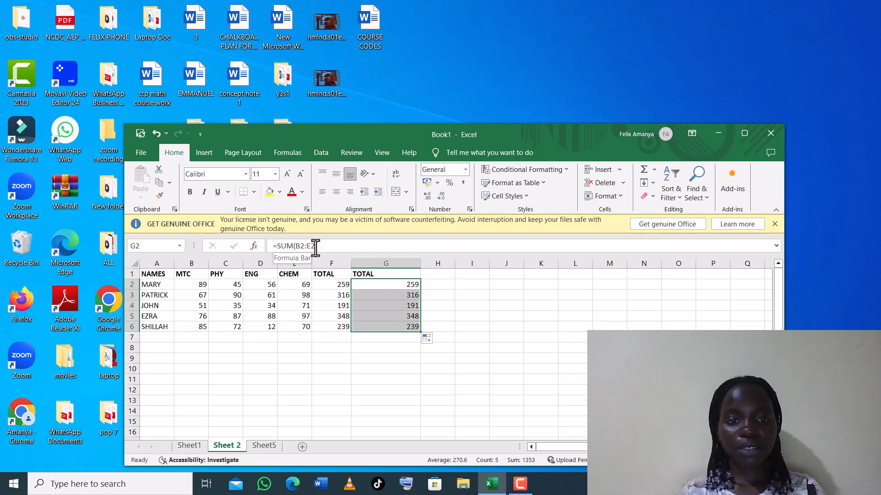
pyautogui.click(315, 283)
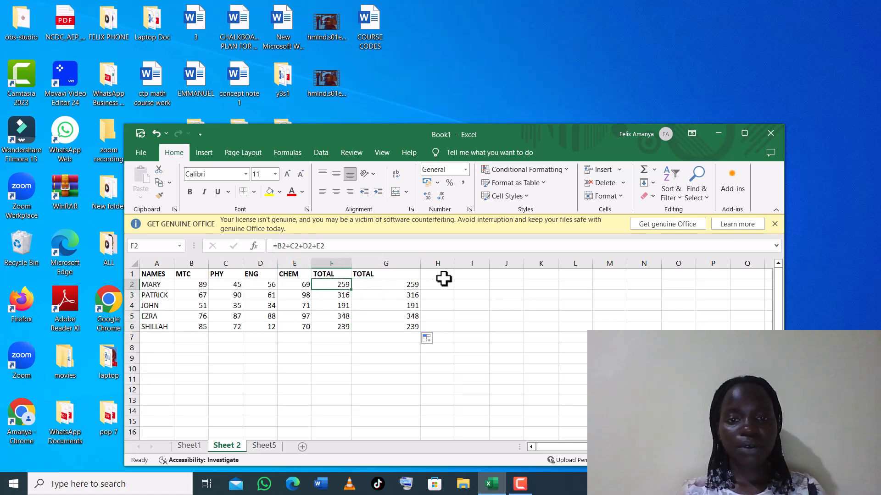
# Add the heading AVERAGE in cell H1.
pyautogui.click(430, 274)
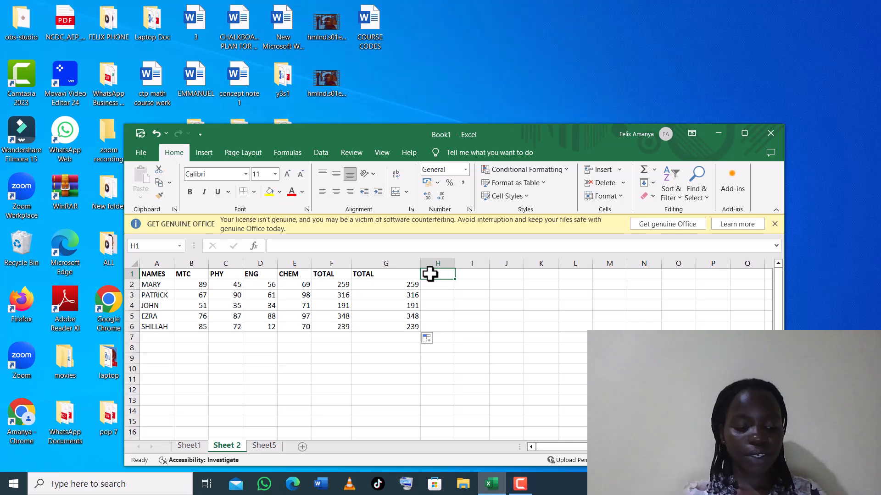
pyautogui.write('AVERAGE')
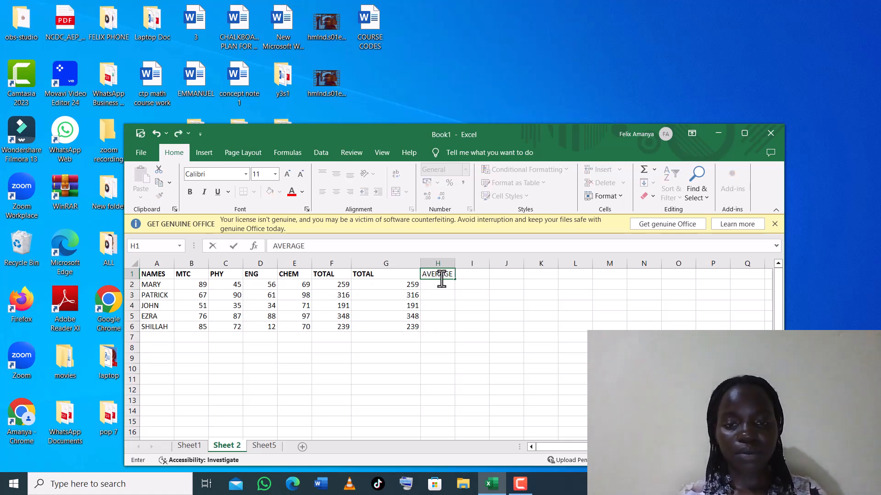
pyautogui.press('Return')
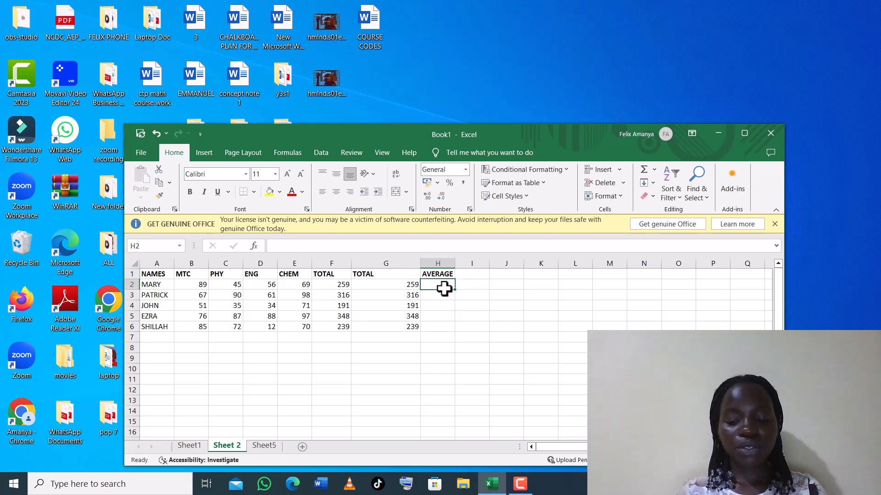
# Clear a stray entry and enter =G2/4 in H2, giving an average of 64.75.
pyautogui.write('=')
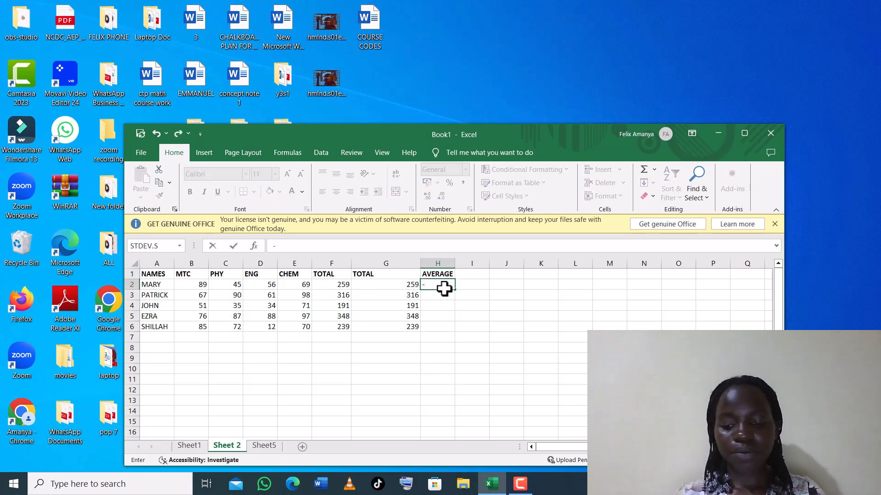
pyautogui.press('Return')
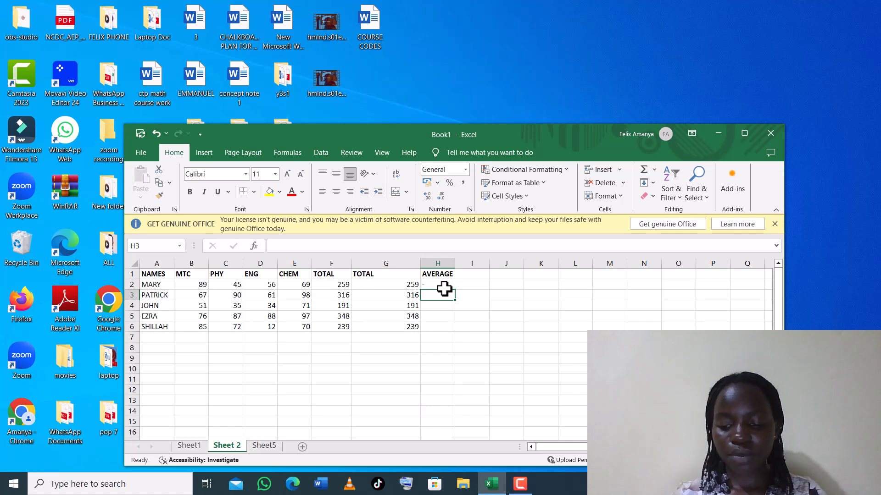
pyautogui.press('BackSpace')
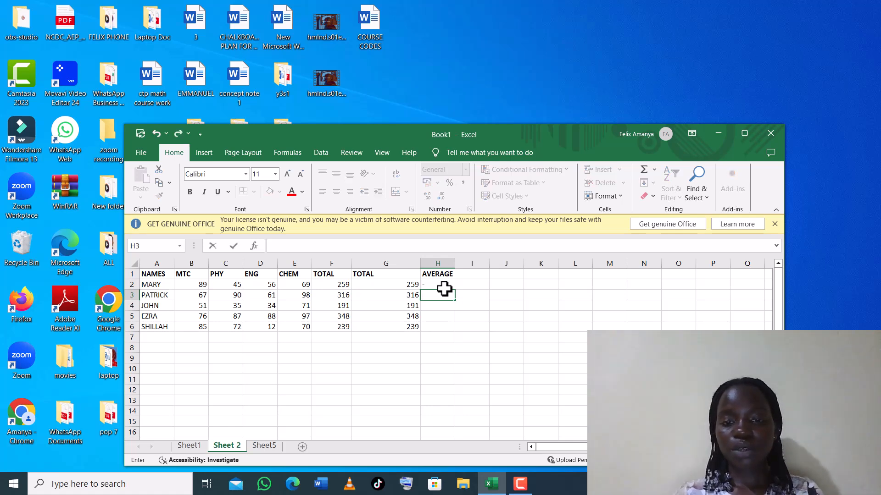
pyautogui.click(443, 290)
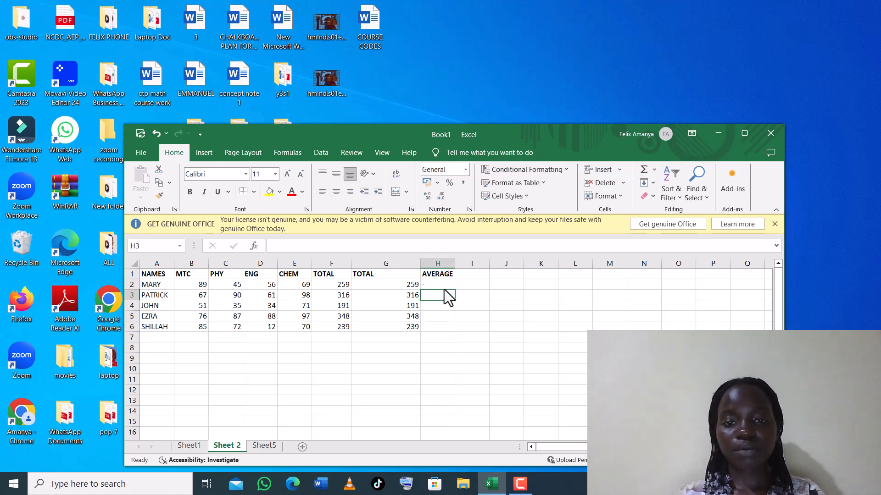
pyautogui.click(445, 285)
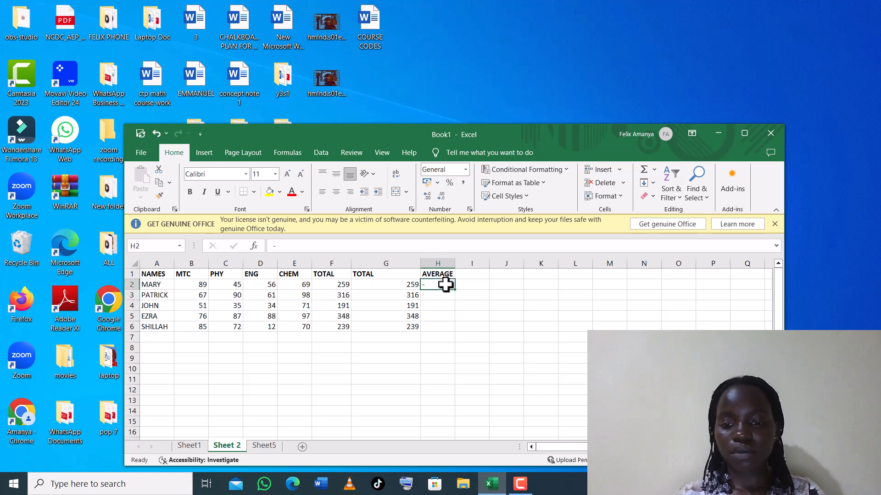
pyautogui.press('BackSpace')
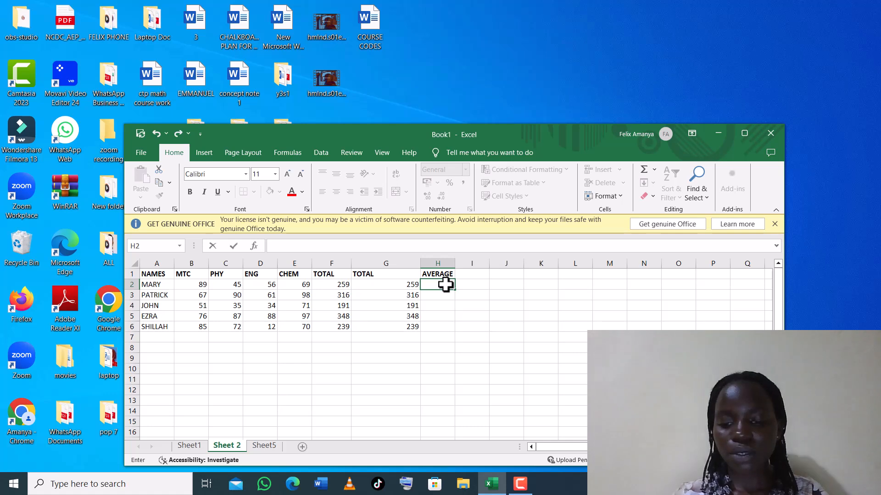
pyautogui.write('=')
pyautogui.click(411, 285)
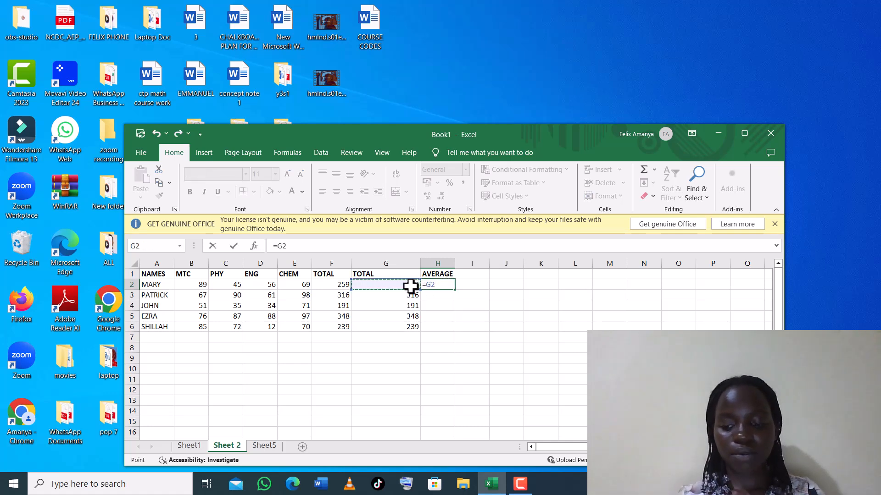
pyautogui.write('/')
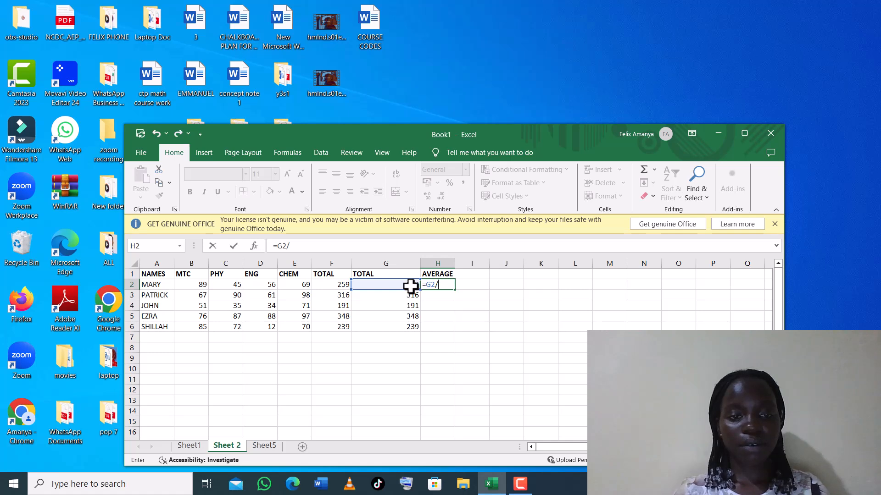
pyautogui.write('4')
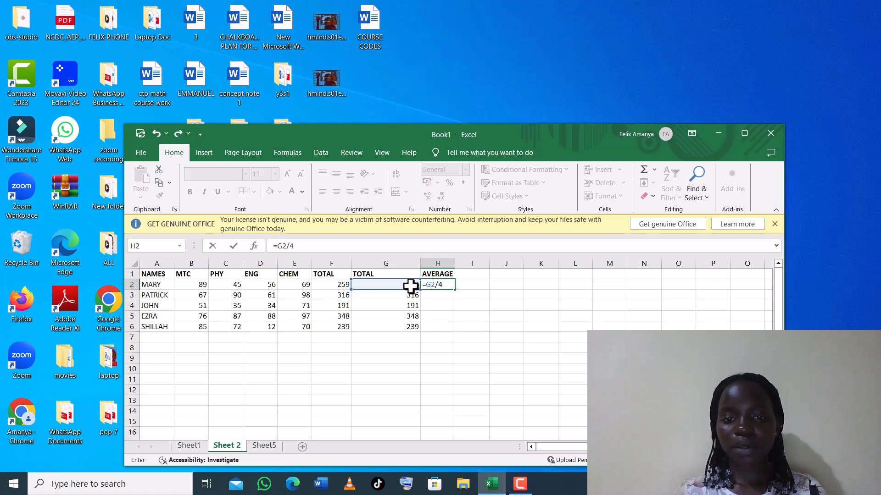
pyautogui.press('Return')
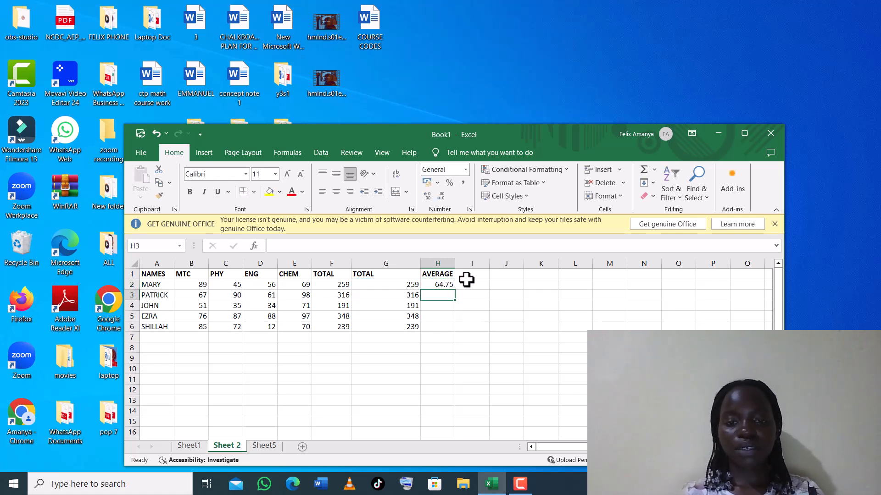
# Fill the average formula down to H6, giving 79, 47.75, 87 and 59.75.
pyautogui.click(448, 285)
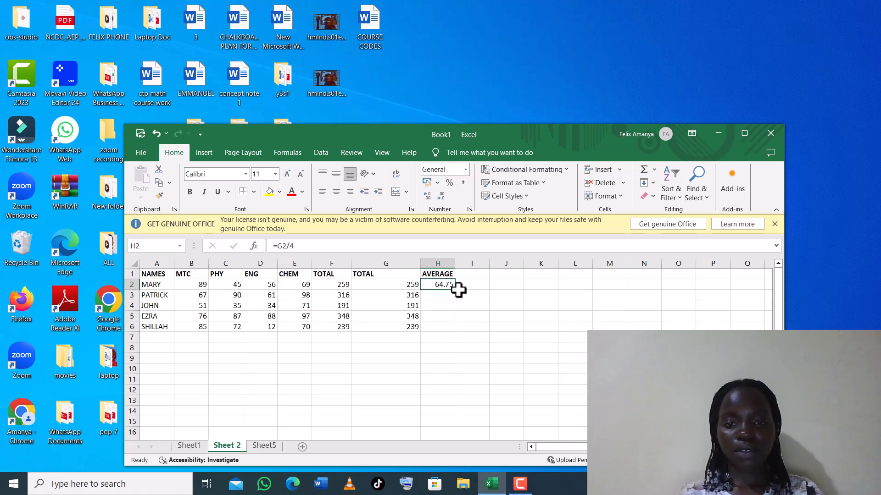
pyautogui.moveTo(456, 289); pyautogui.dragTo(442, 308)
pyautogui.click(441, 308)
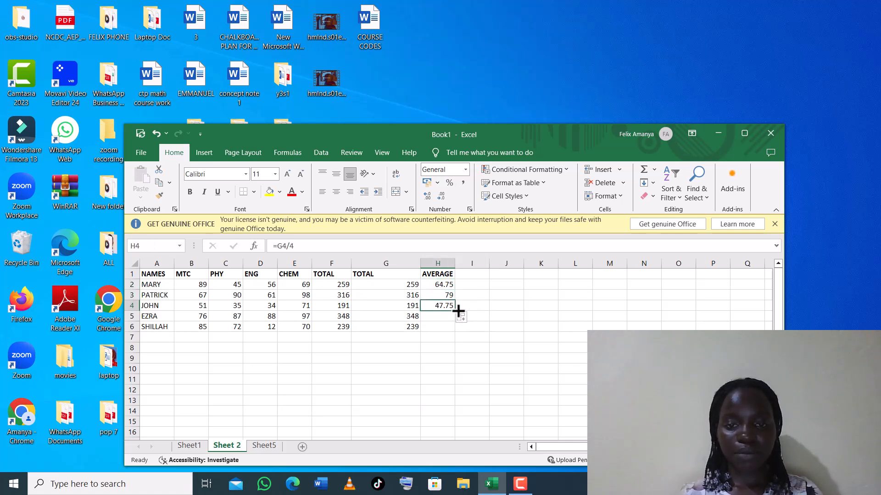
pyautogui.moveTo(456, 312); pyautogui.dragTo(457, 333)
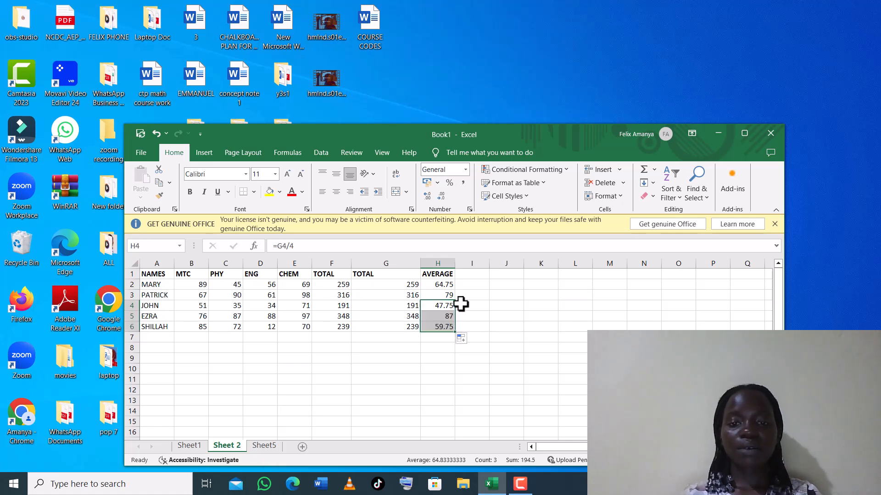
pyautogui.click(473, 274)
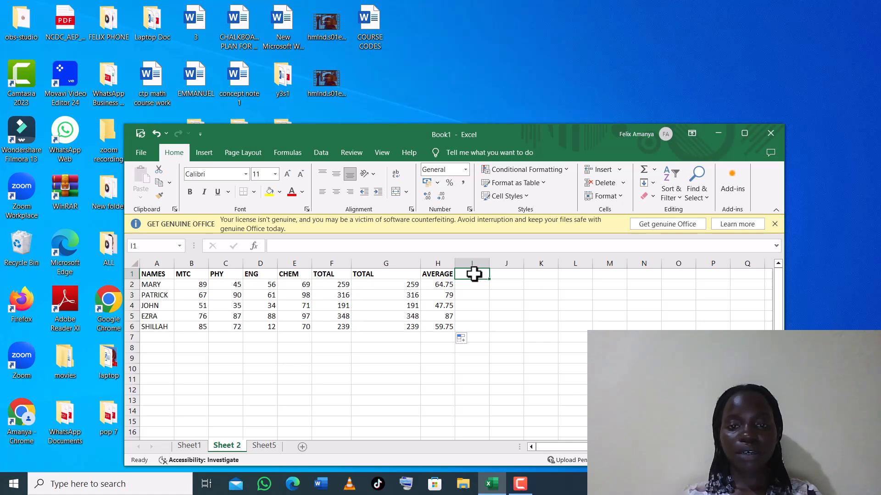
# Type POSITION as the heading in I1, replacing an initial RANK attempt and extra S.
pyautogui.click(401, 117)
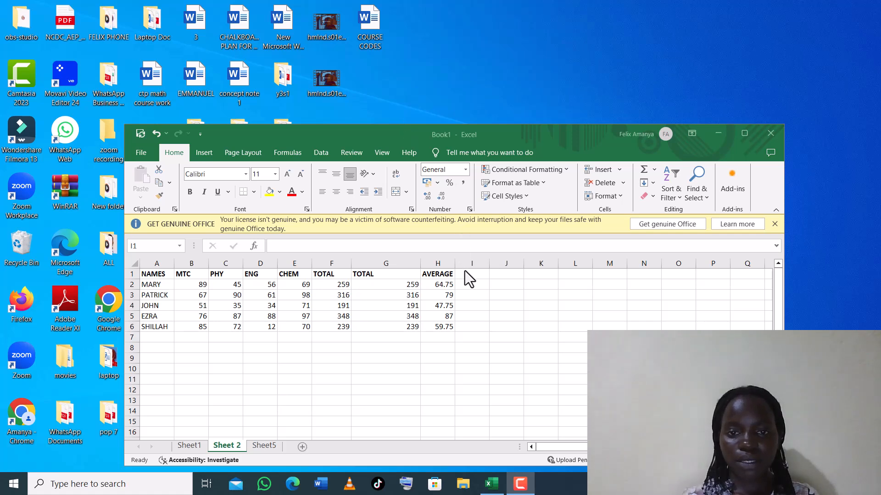
pyautogui.click(464, 273)
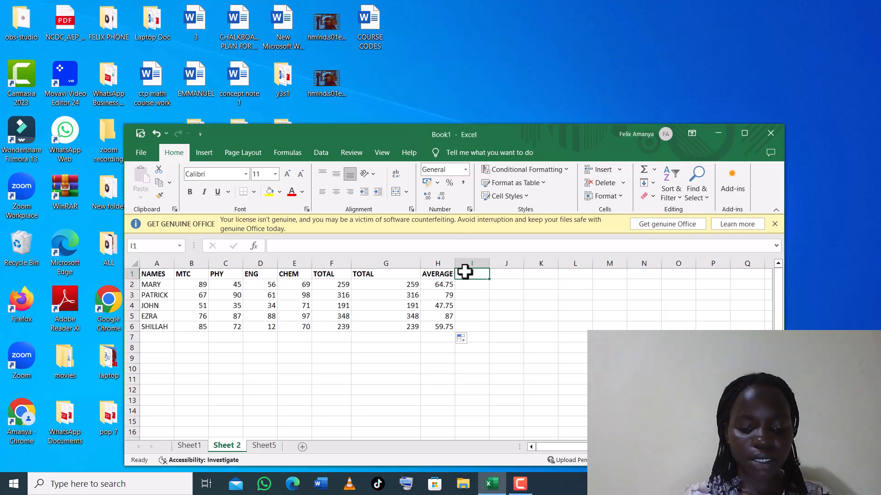
pyautogui.write('RA')
pyautogui.write('K')
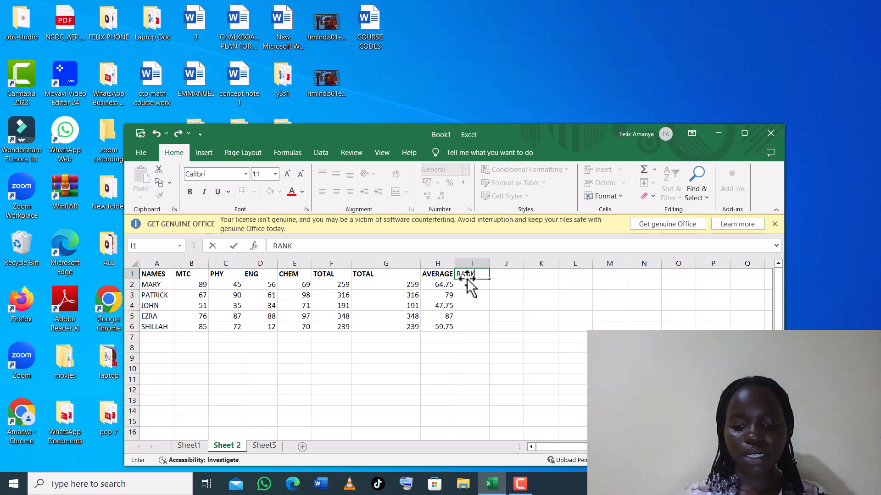
pyautogui.press('BackSpace')
pyautogui.press('BackSpace')
pyautogui.press('BackSpace')
pyautogui.press('BackSpace')
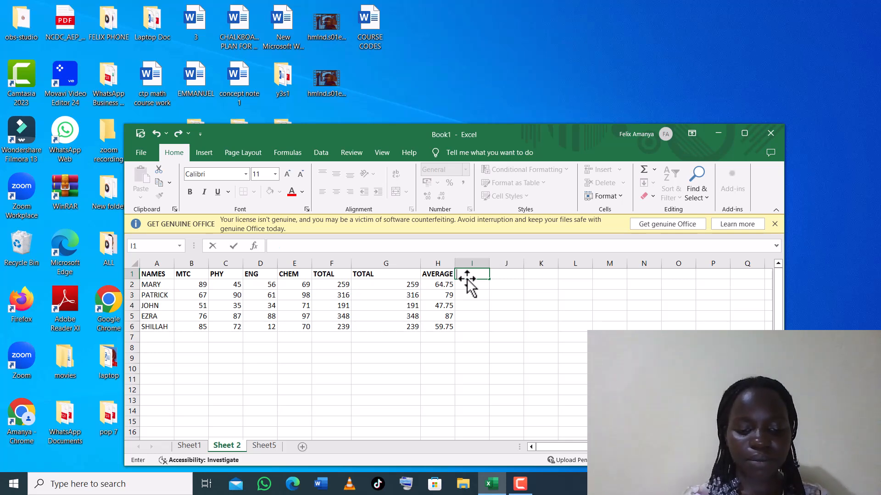
pyautogui.write('POSITIONS')
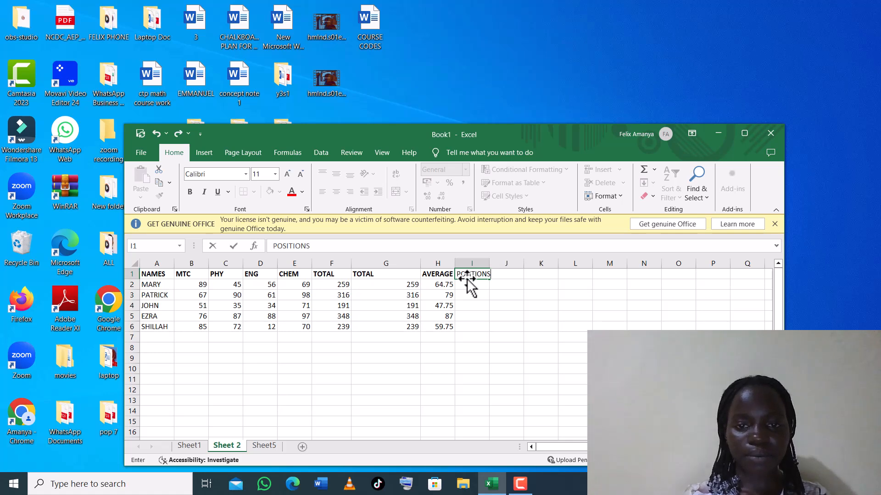
pyautogui.press('BackSpace')
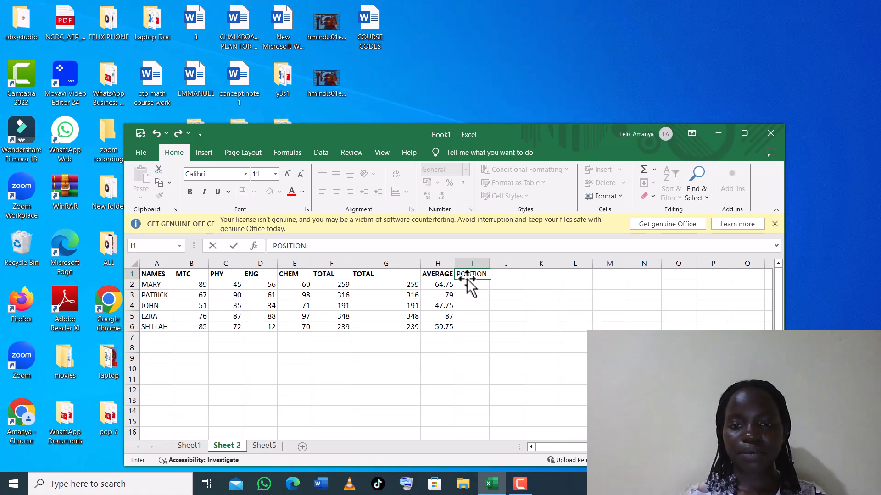
pyautogui.click(465, 285)
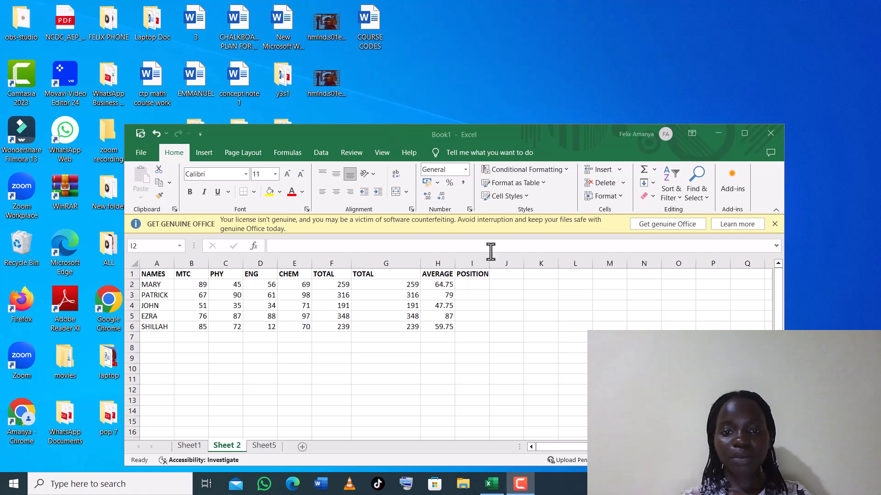
# Start =RANK(H2,$H$2 in I2, with the average in H2 as the number ranked.
pyautogui.click(461, 281)
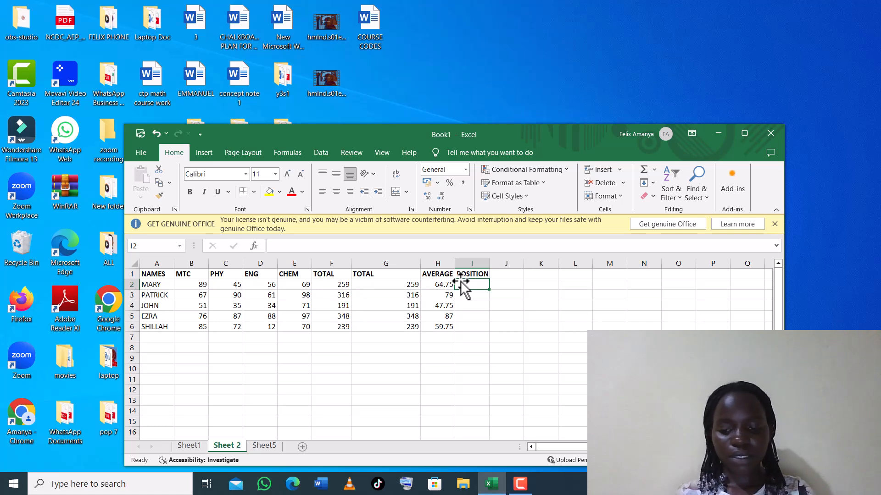
pyautogui.write('=')
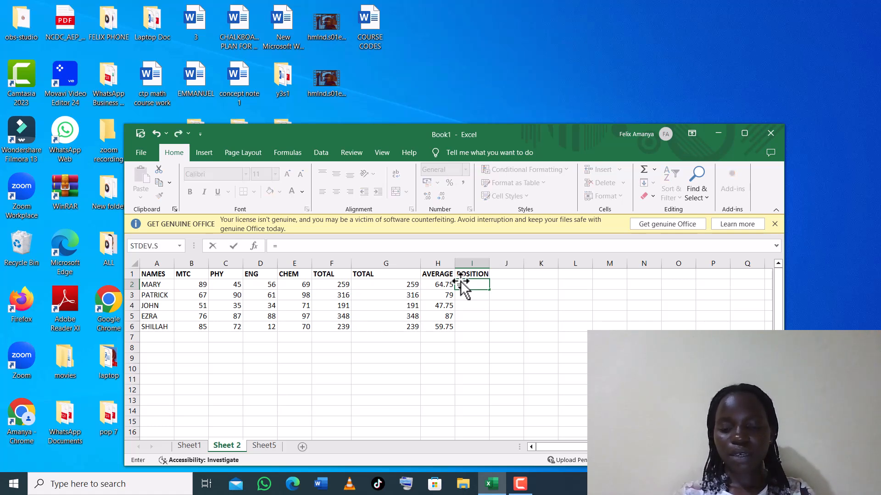
pyautogui.write('RANK')
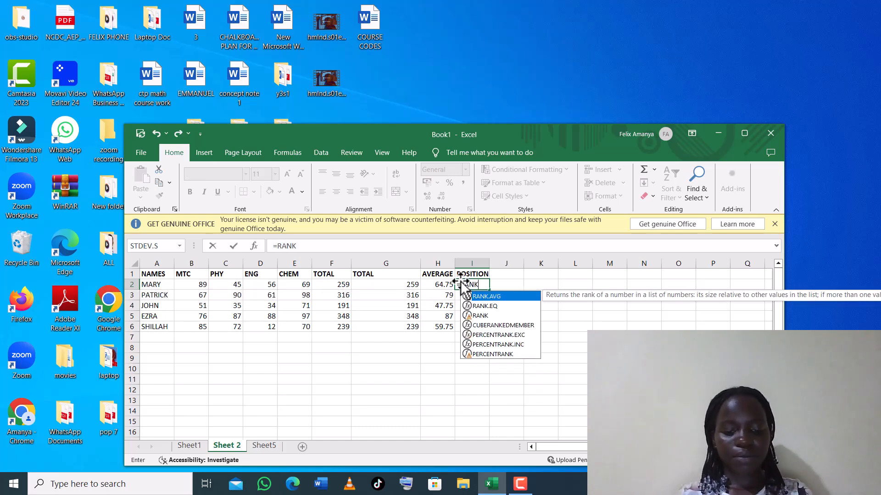
pyautogui.write('(')
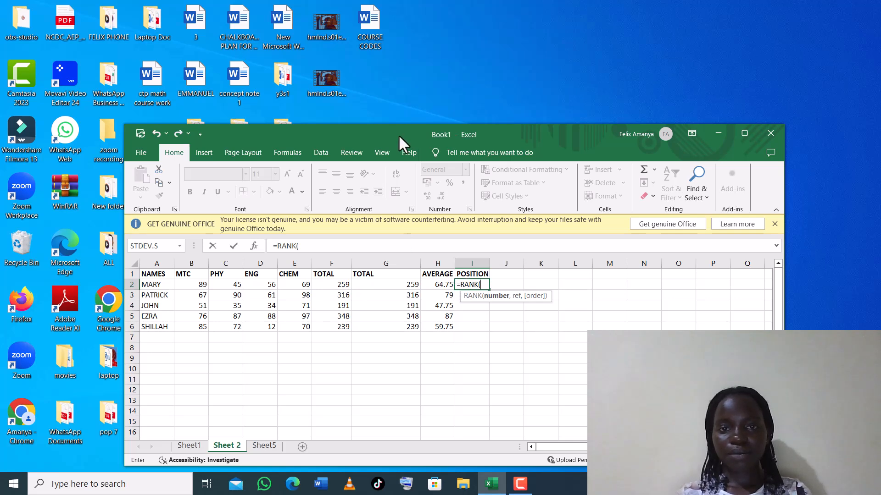
pyautogui.press('F9')
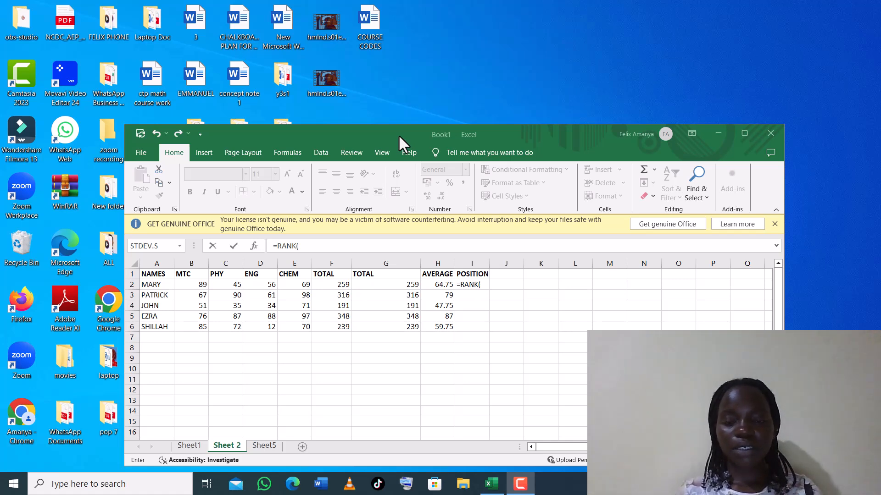
pyautogui.click(437, 285)
pyautogui.click(437, 285)
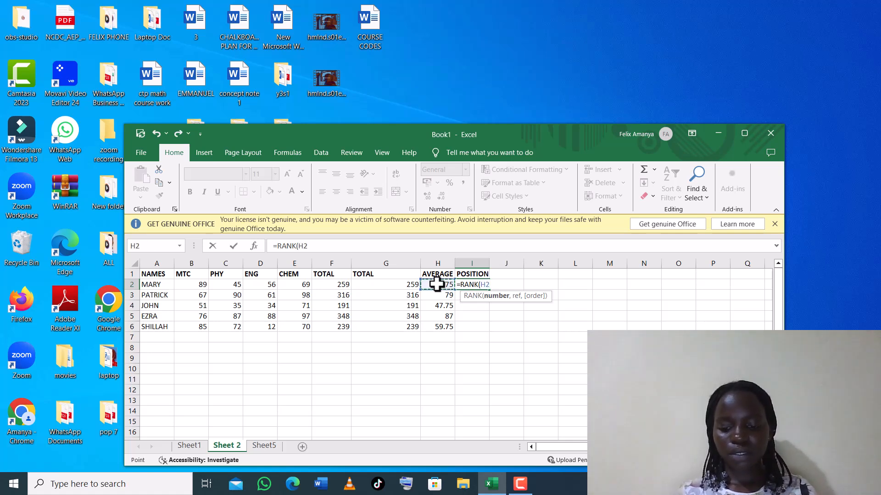
pyautogui.write(',')
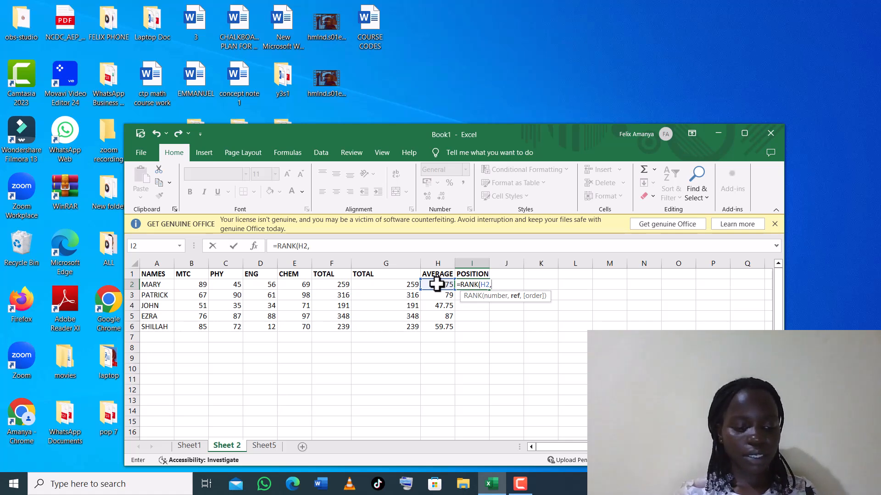
pyautogui.write('$')
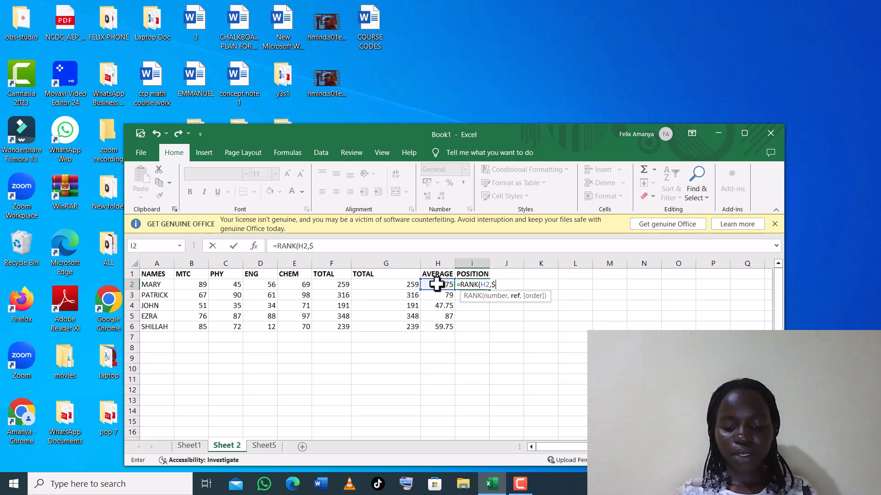
pyautogui.write('H')
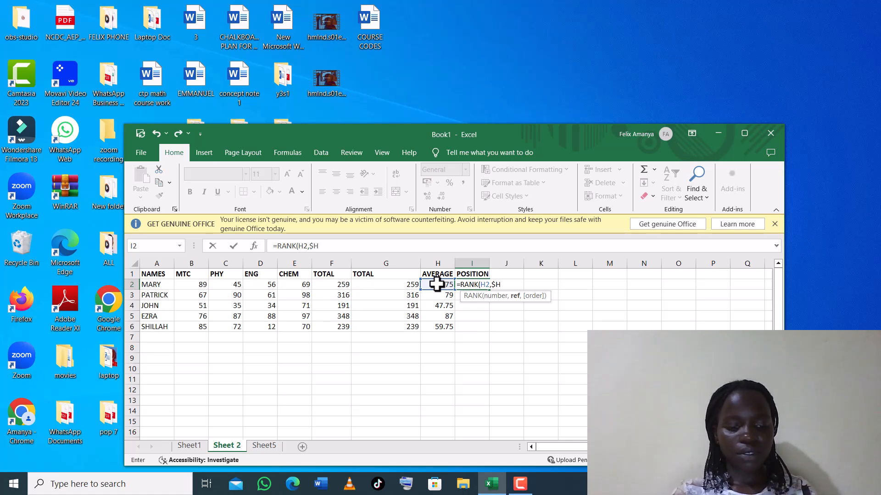
pyautogui.write('$')
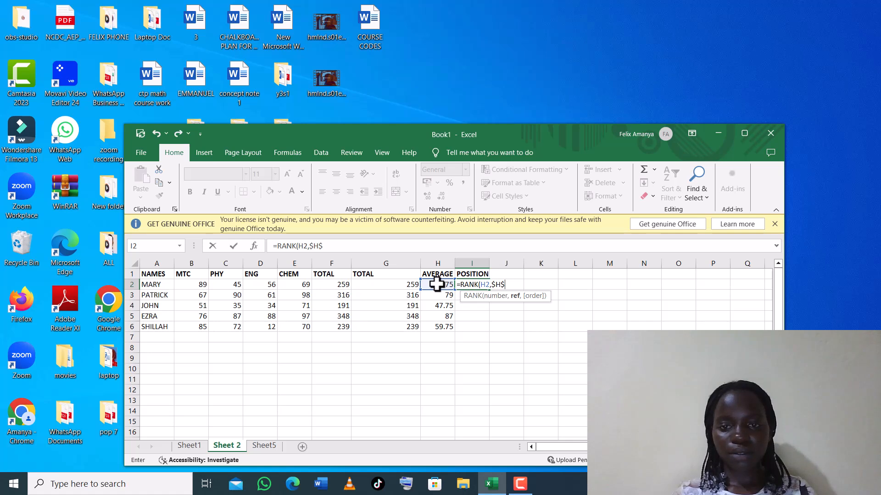
pyautogui.write('2')
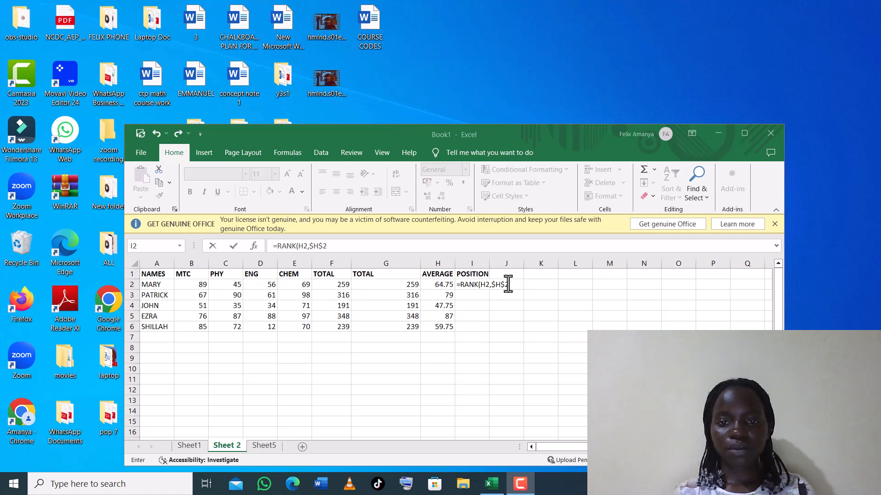
# Complete =RANK(H2,$H$2:$H$6,0) in I2, ranking the first student 3rd.
pyautogui.click(508, 284)
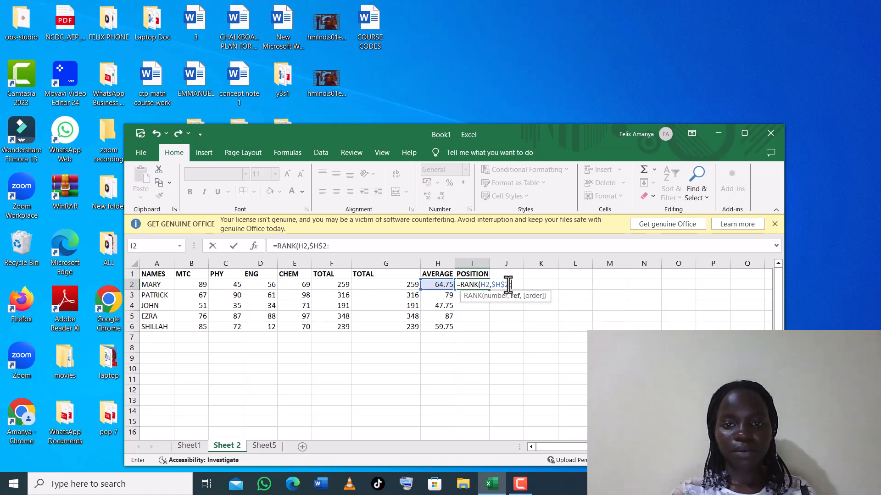
pyautogui.click(514, 285)
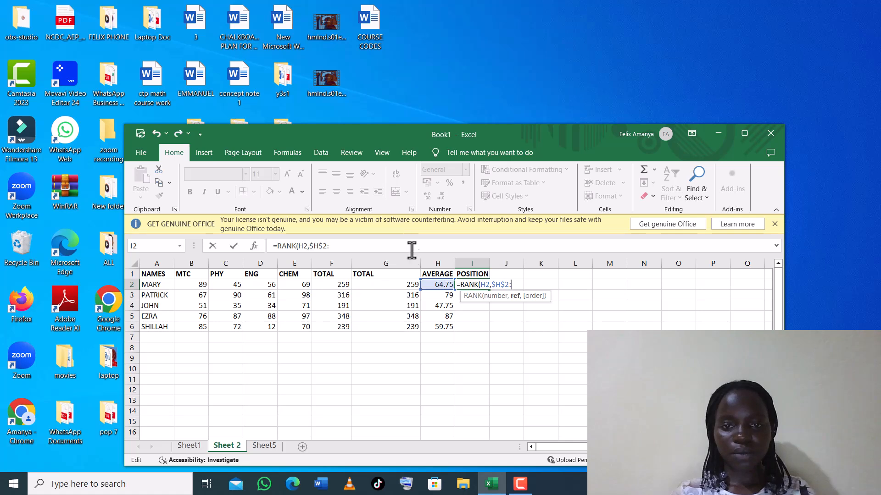
pyautogui.click(443, 326)
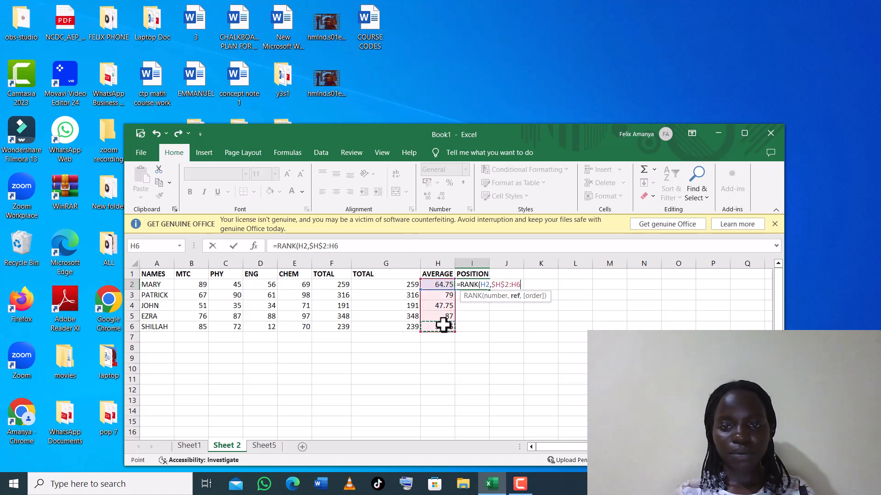
pyautogui.click(510, 285)
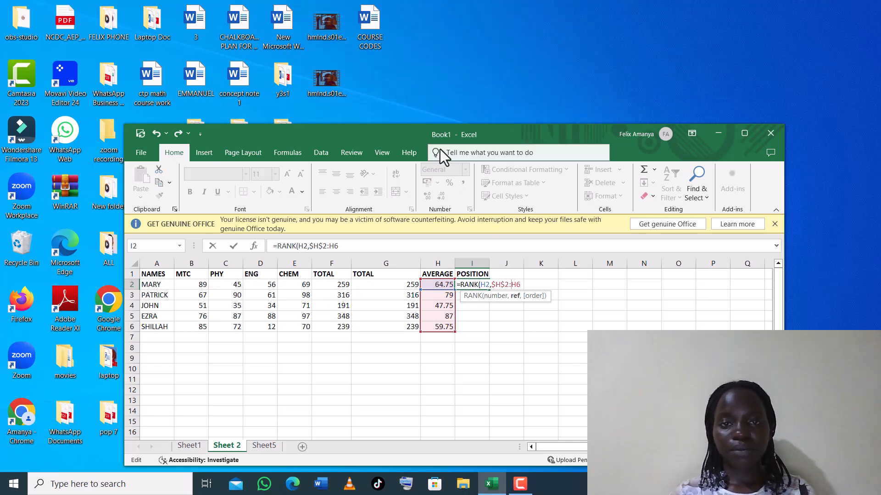
pyautogui.click(416, 138)
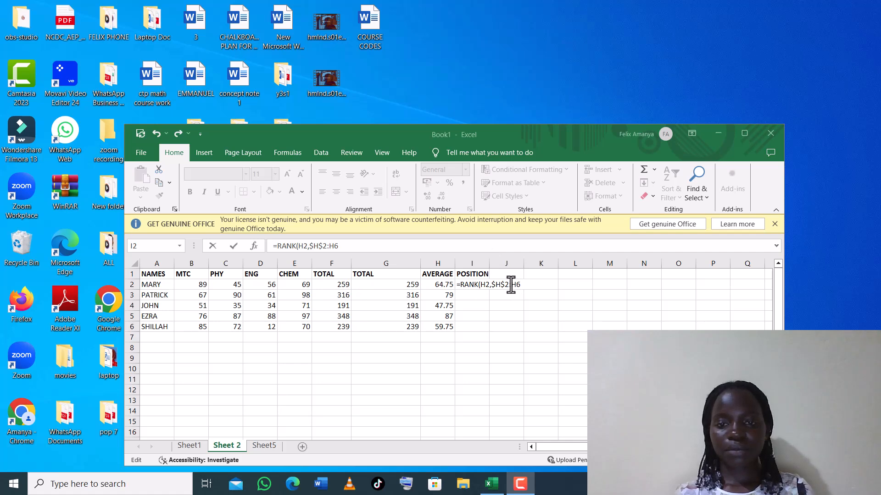
pyautogui.click(511, 285)
pyautogui.write('$H')
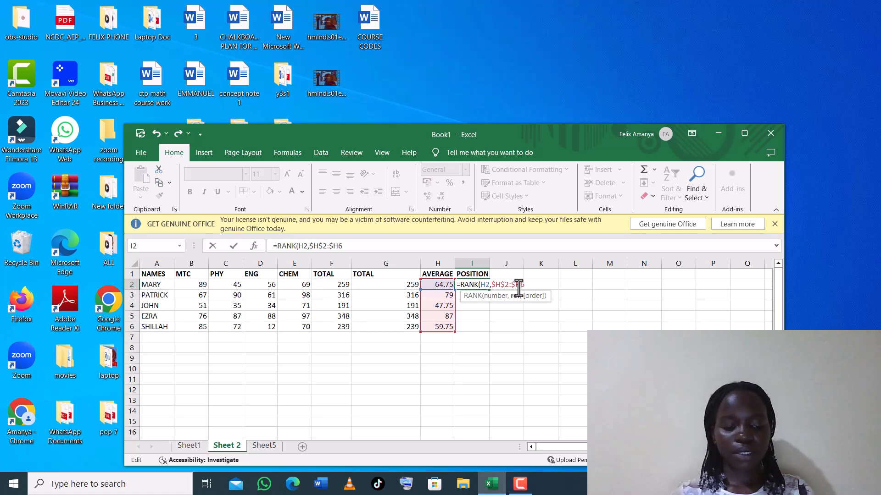
pyautogui.write('$6')
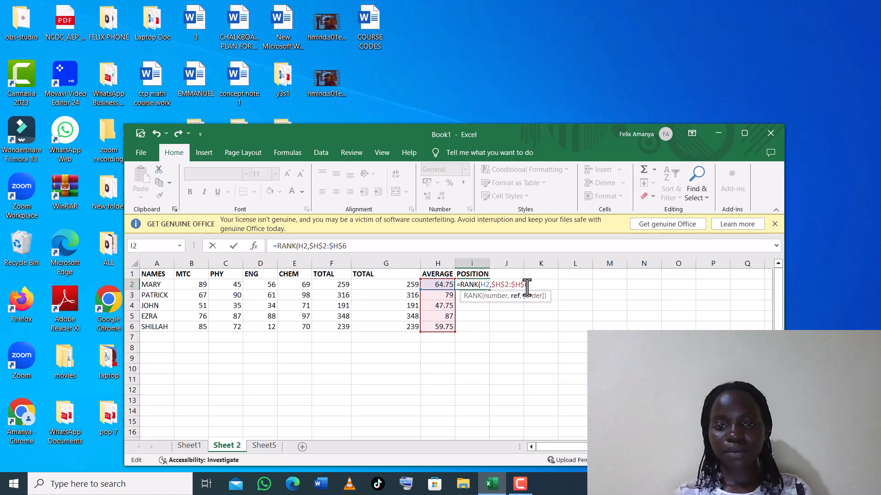
pyautogui.write(',')
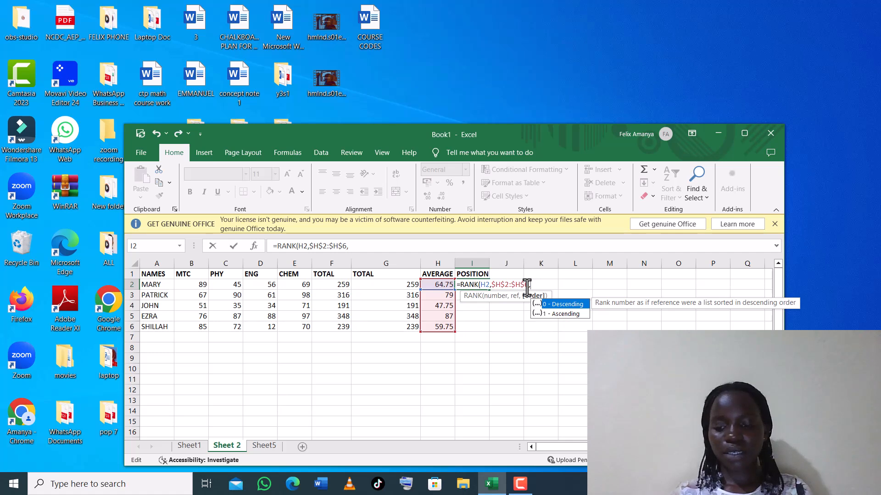
pyautogui.write('0')
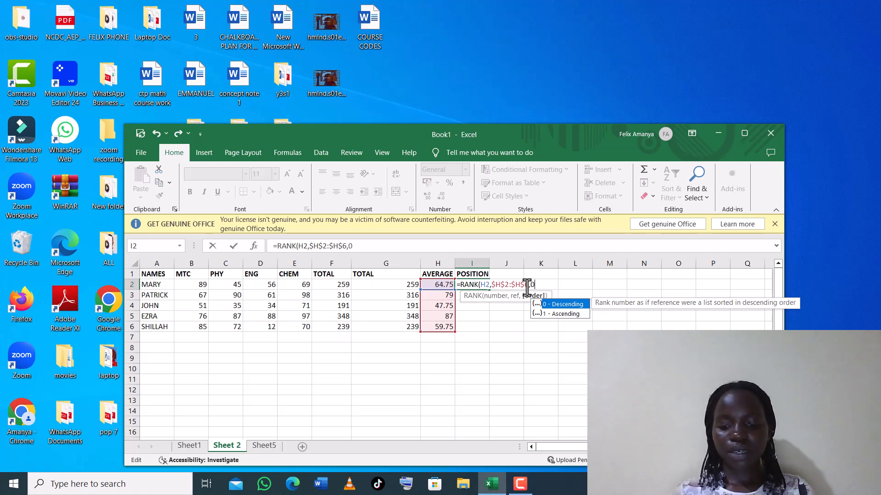
pyautogui.write(')')
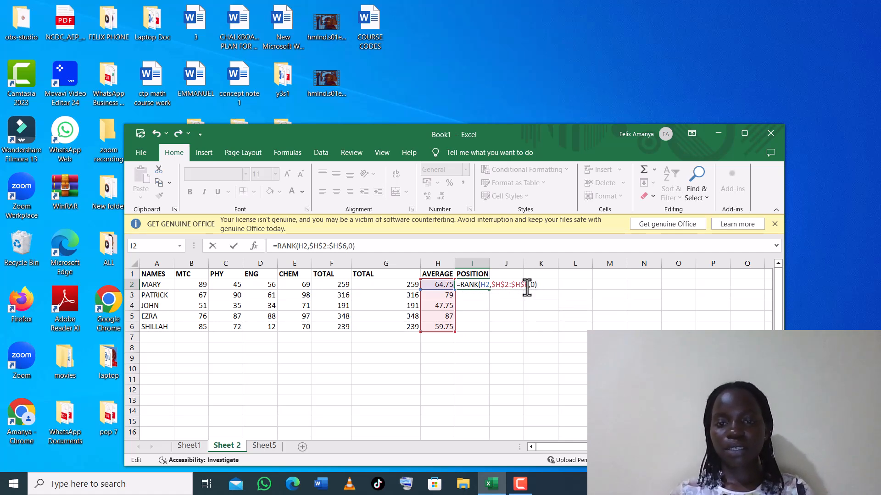
pyautogui.press('Return')
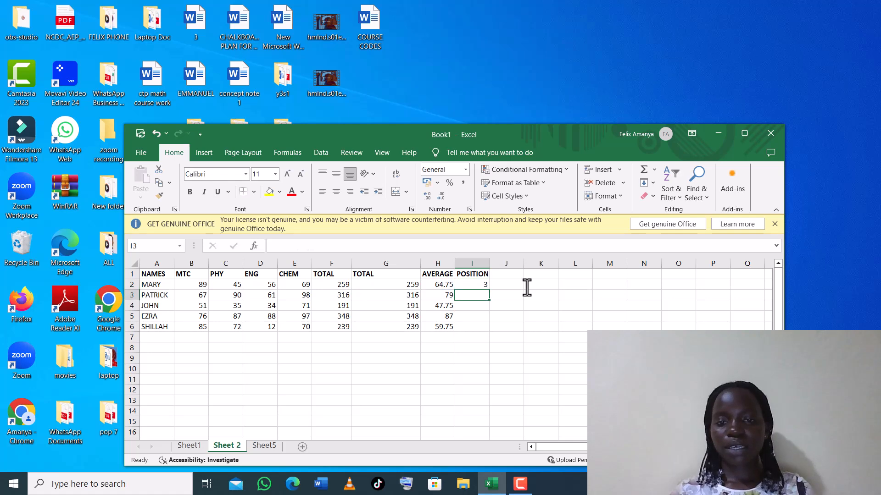
# Fill the rank formula down to I6, giving positions 2, 5, 1 and 4.
pyautogui.click(482, 285)
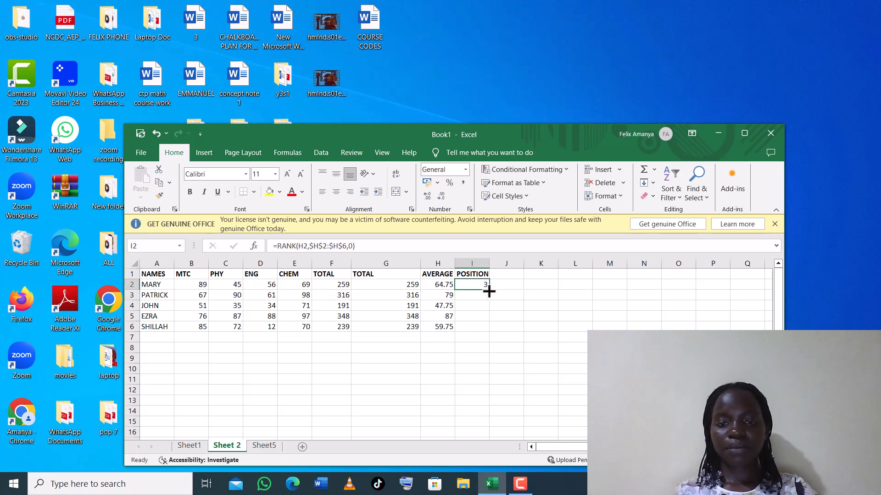
pyautogui.moveTo(488, 291); pyautogui.dragTo(490, 331)
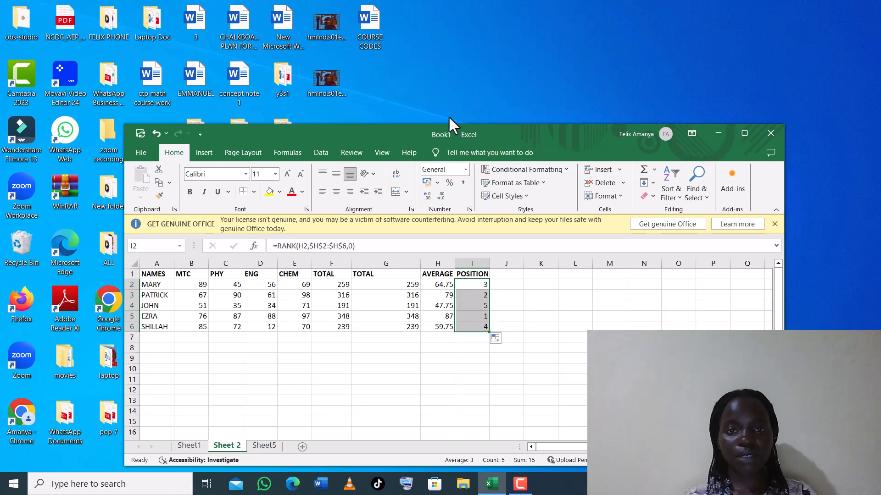
pyautogui.press('F10')
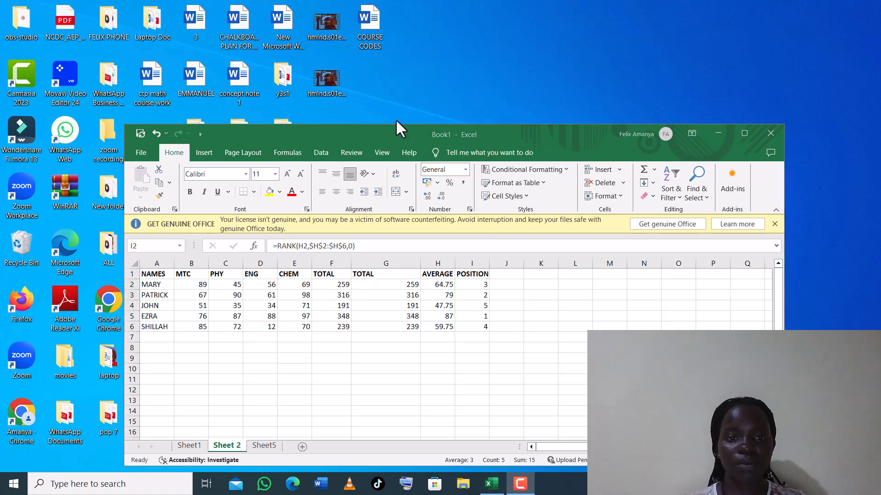
# Insert blank sheet columns before the PHY and ENG columns.
pyautogui.click(214, 276)
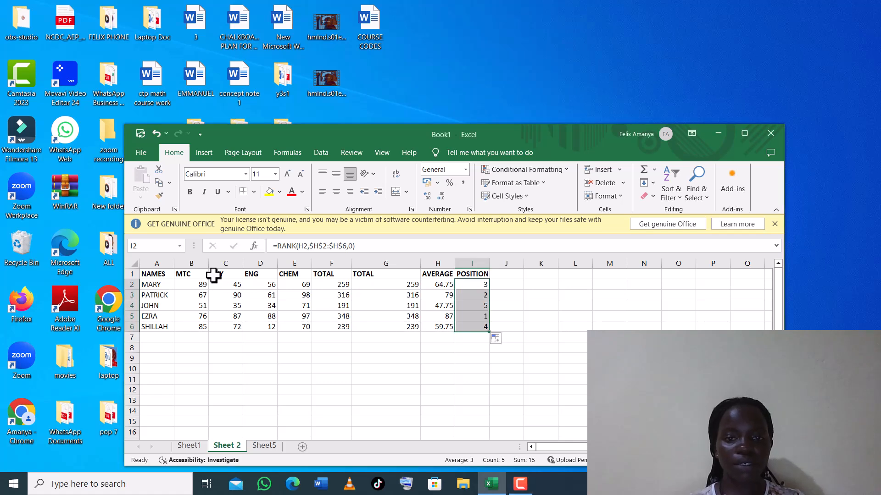
pyautogui.click(213, 275)
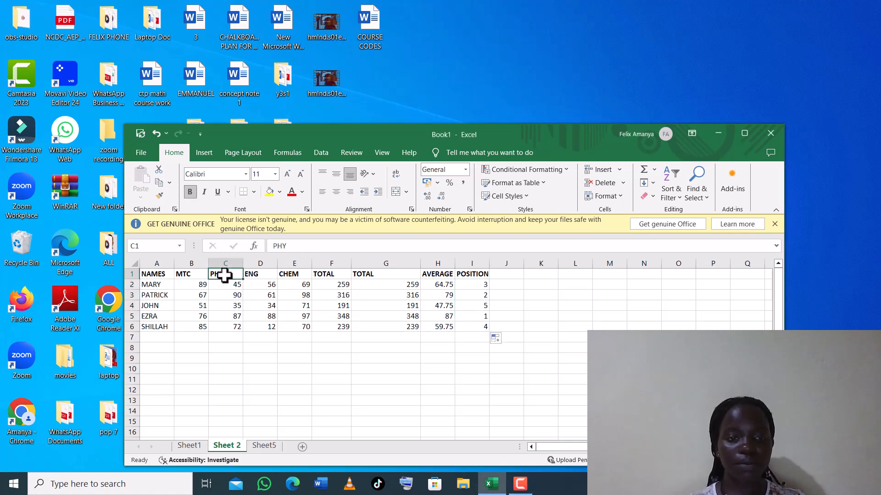
pyautogui.click(621, 174)
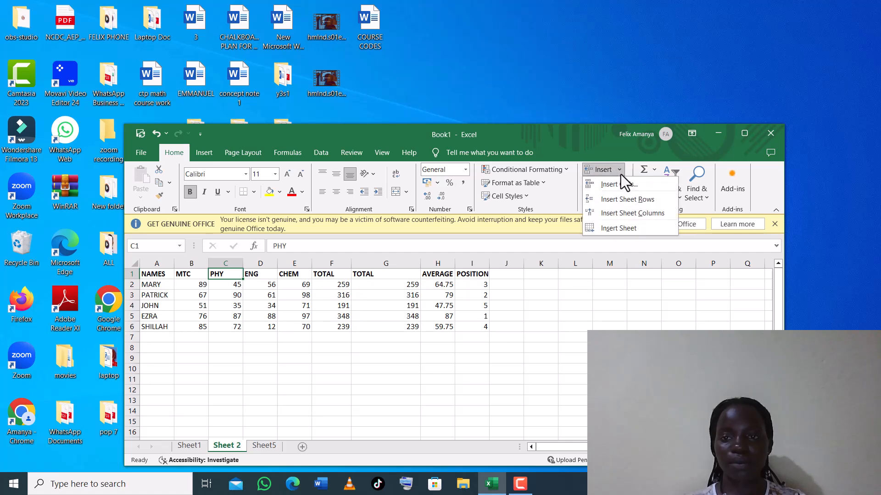
pyautogui.click(628, 214)
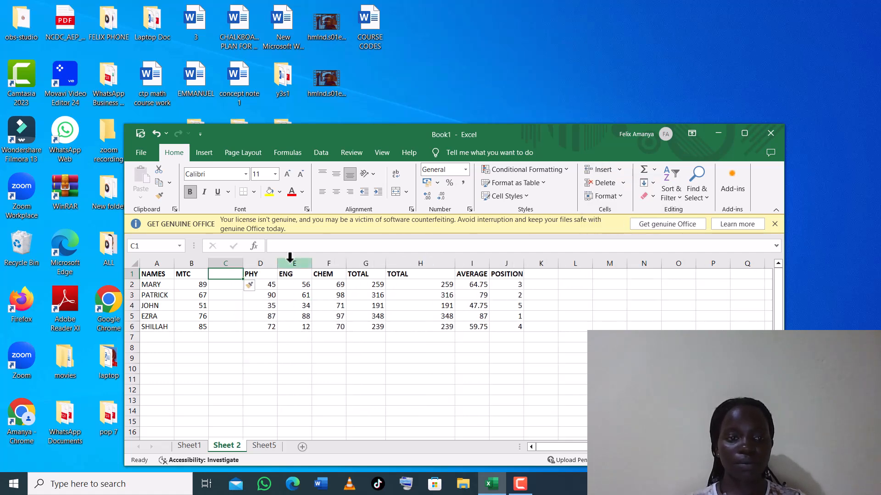
pyautogui.click(282, 273)
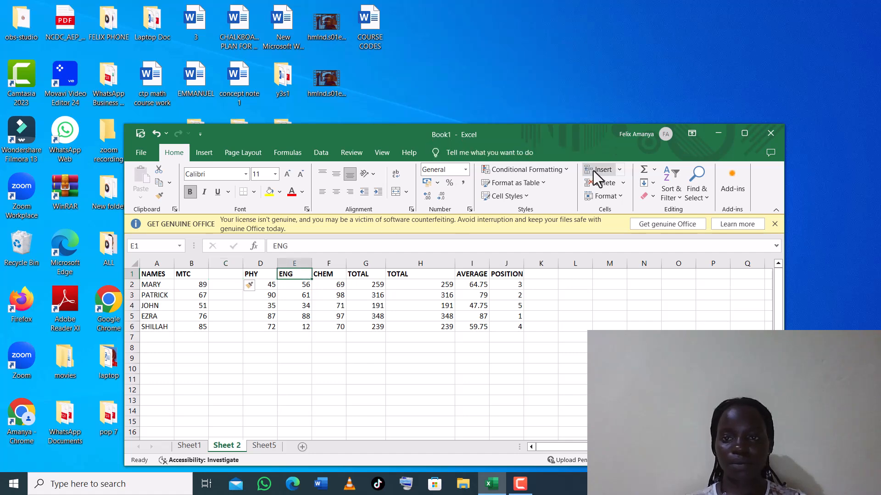
pyautogui.click(618, 175)
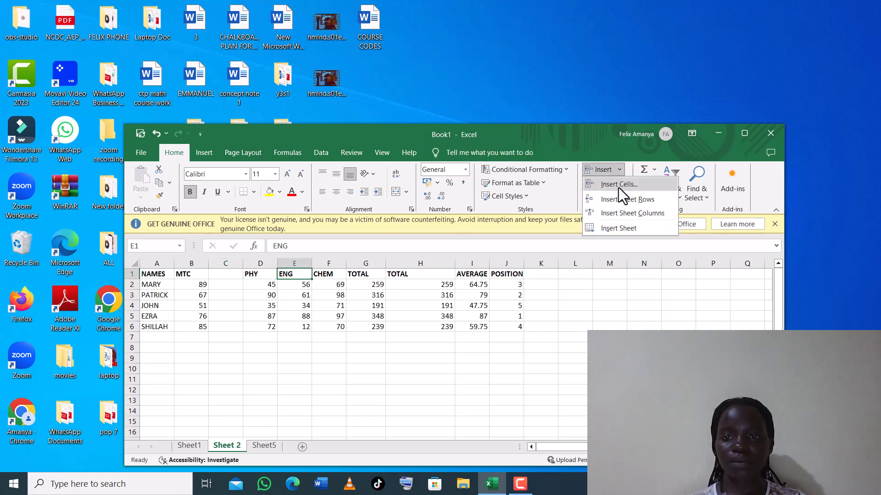
pyautogui.click(619, 213)
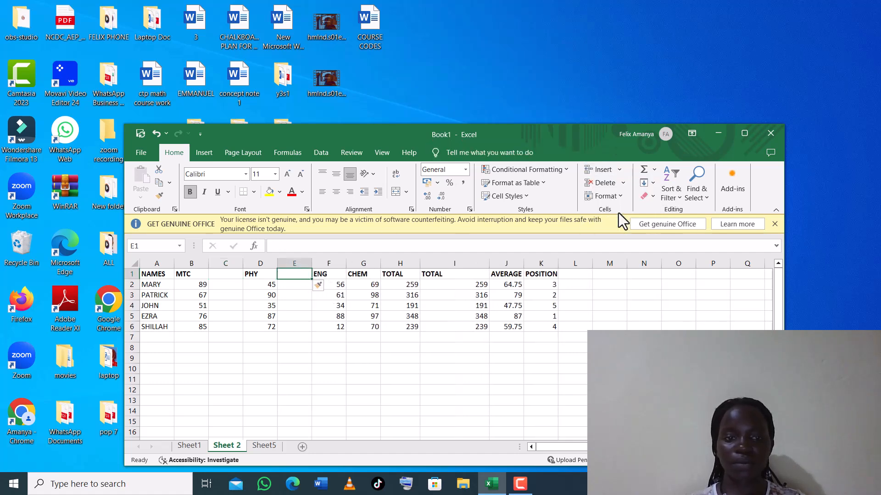
# Insert blank sheet columns before the CHEM and first TOTAL columns.
pyautogui.click(363, 273)
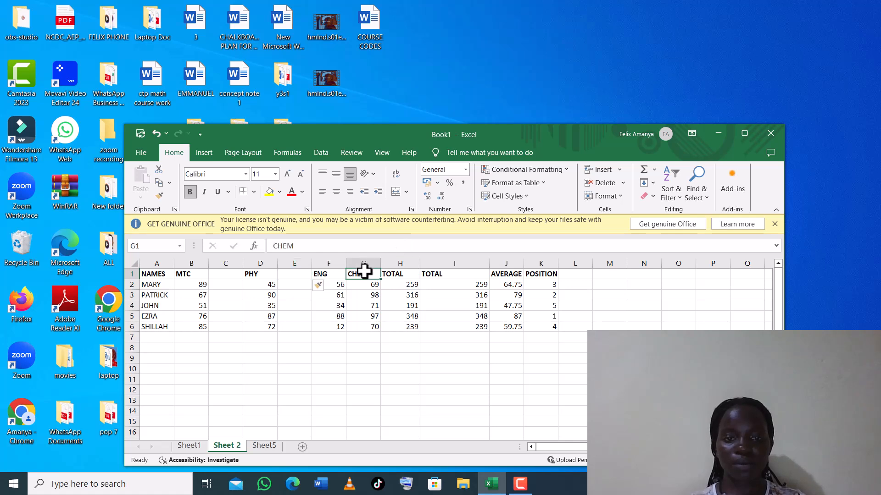
pyautogui.click(618, 169)
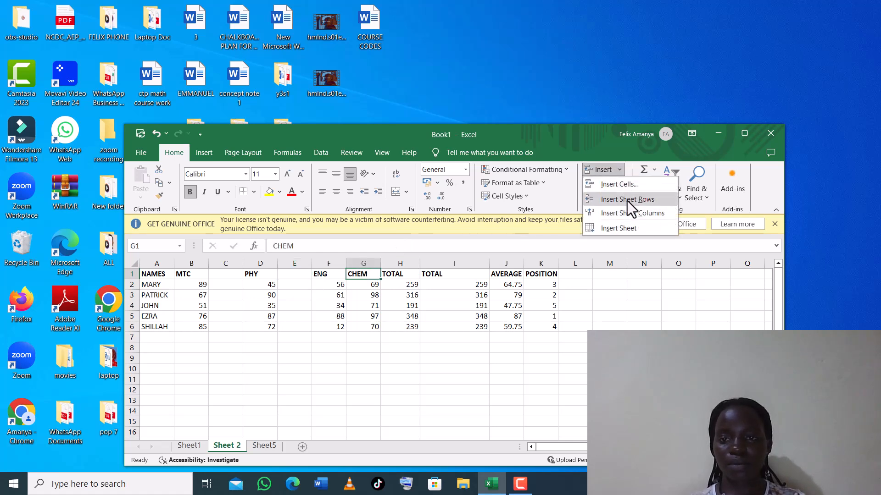
pyautogui.click(627, 213)
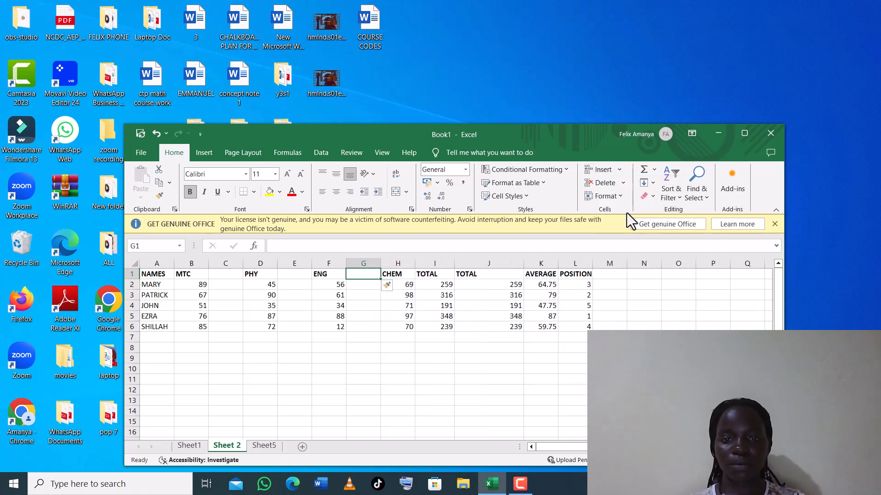
pyautogui.click(430, 274)
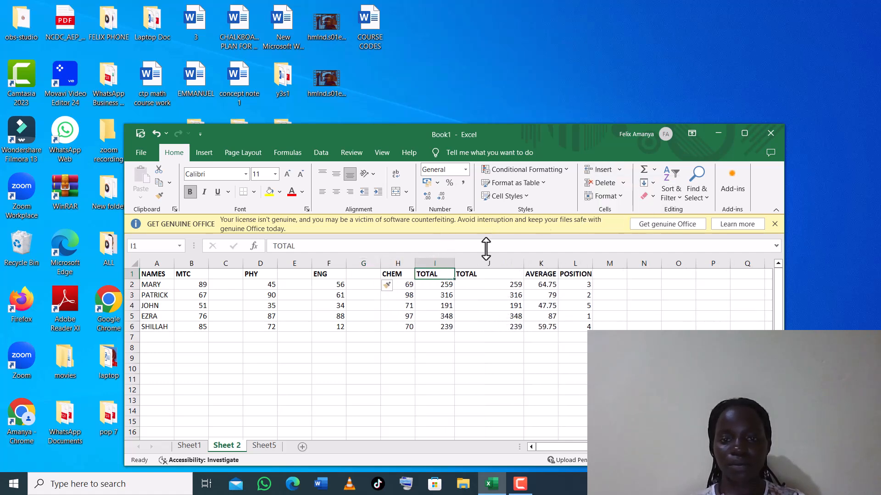
pyautogui.click(620, 172)
pyautogui.click(628, 212)
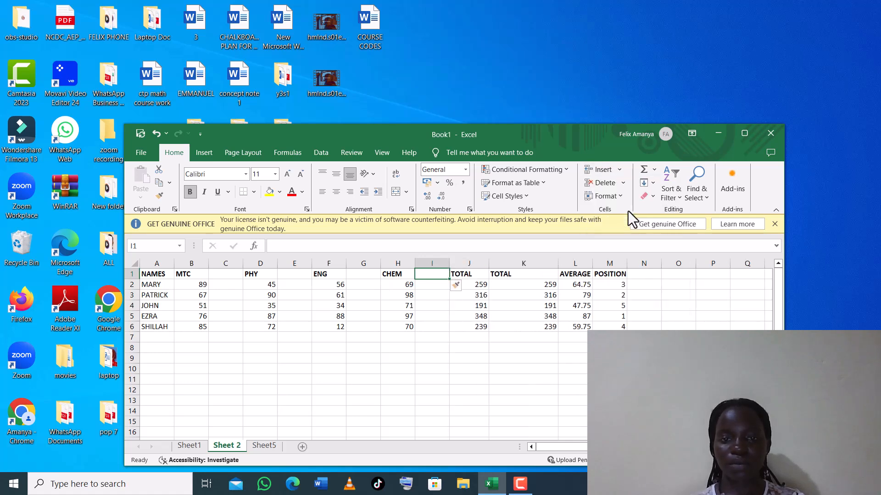
# Enter the heading GRADE in cell C1, next to the MTC marks.
pyautogui.click(225, 274)
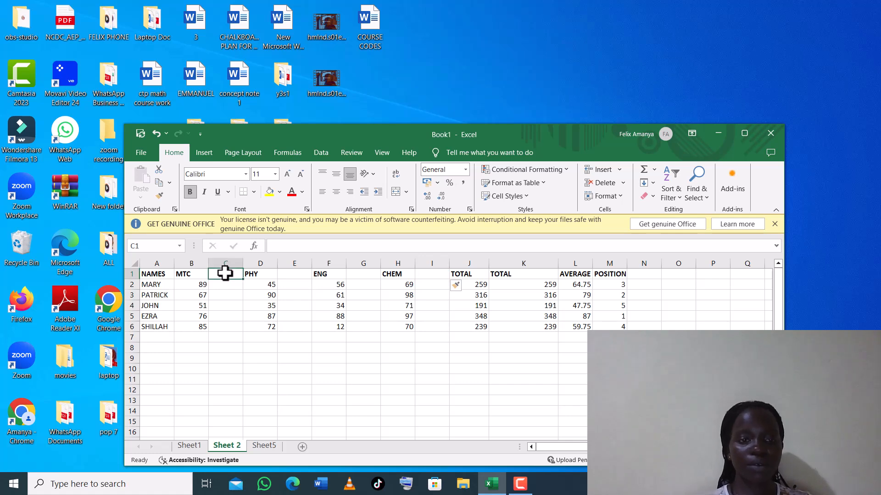
pyautogui.write('GRADE')
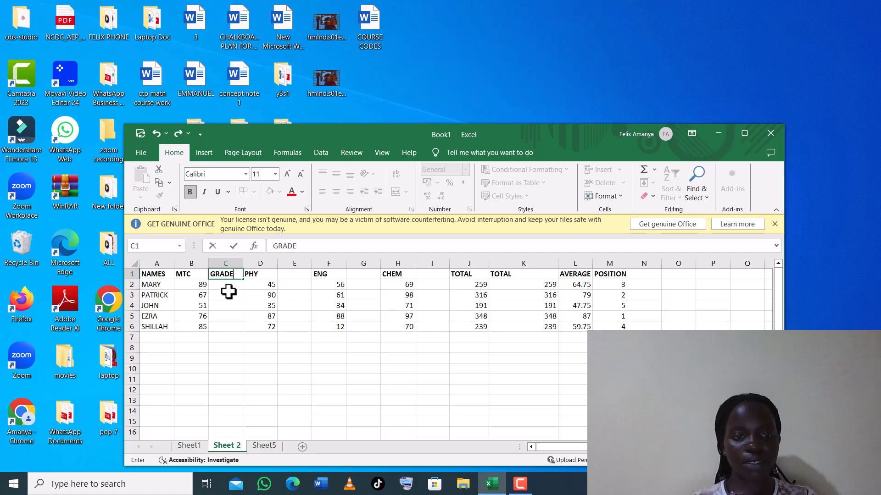
pyautogui.click(222, 282)
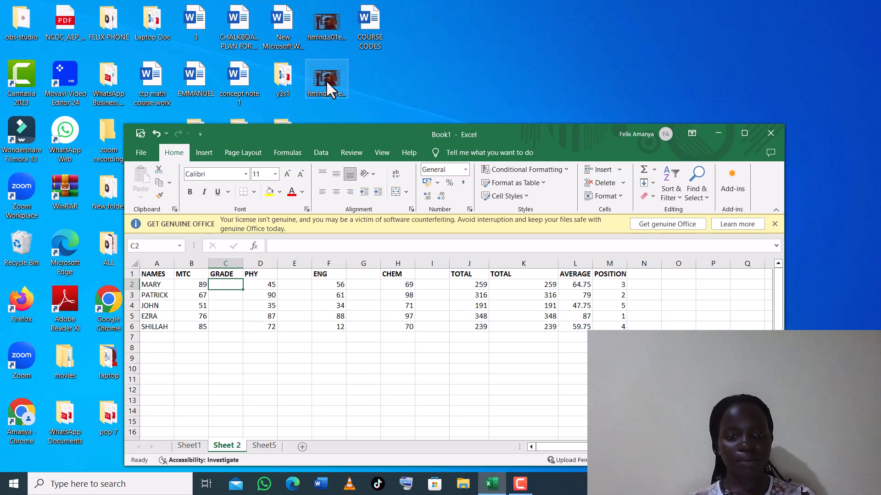
pyautogui.click(405, 140)
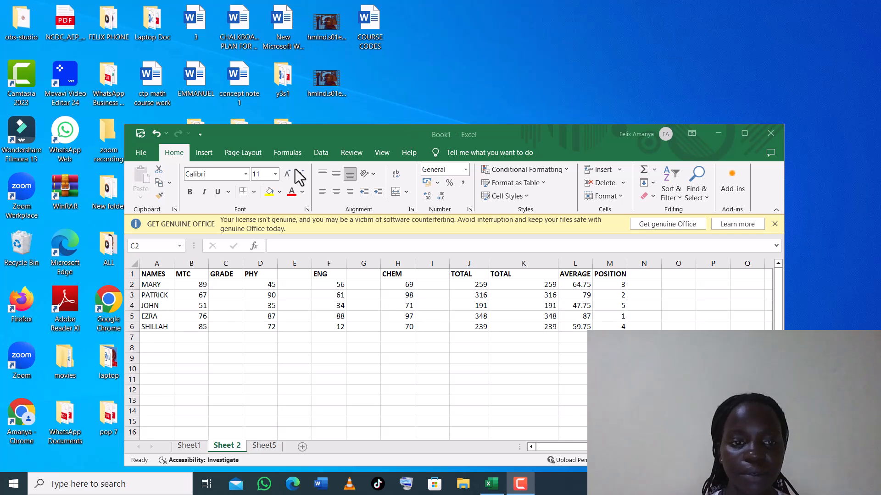
pyautogui.click(220, 285)
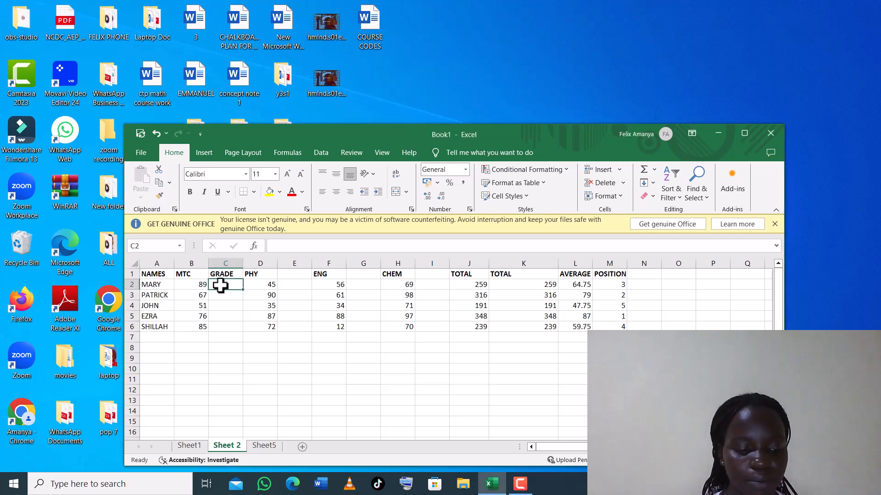
# In C2, begin the grade formula =IF(B2>=85,"A", starting a nested IF on B2.
pyautogui.write('=')
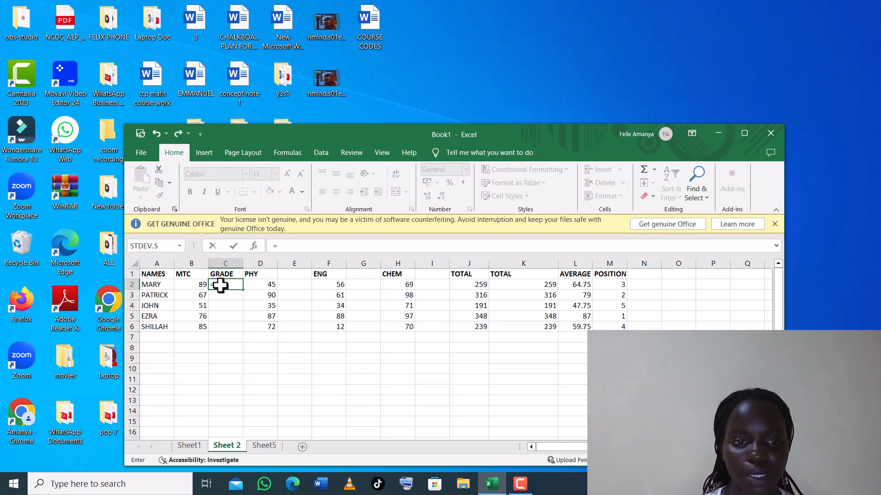
pyautogui.write('IF')
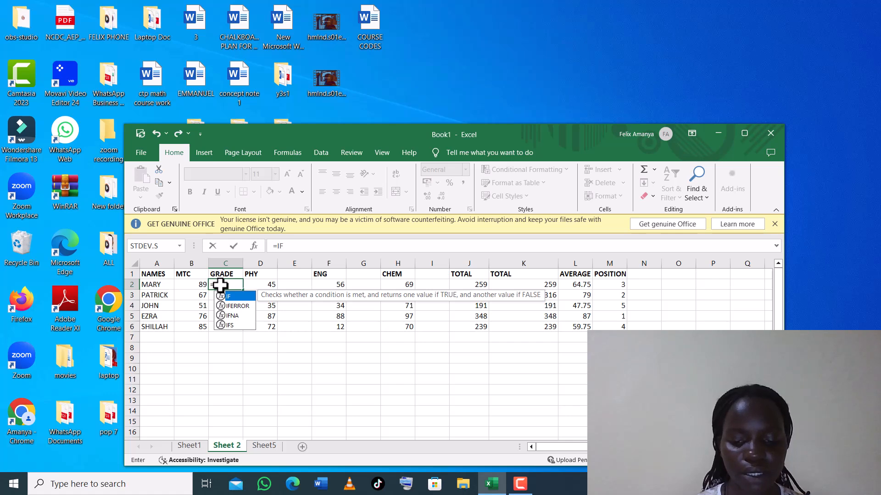
pyautogui.write('(')
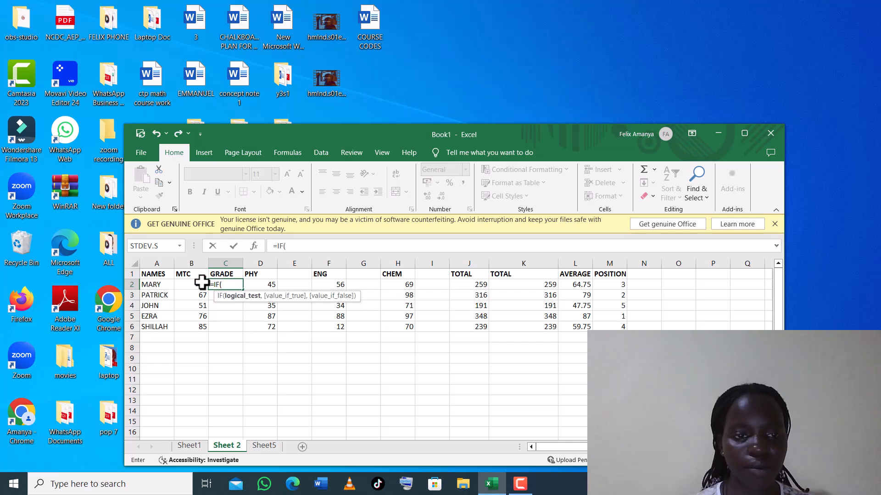
pyautogui.click(197, 284)
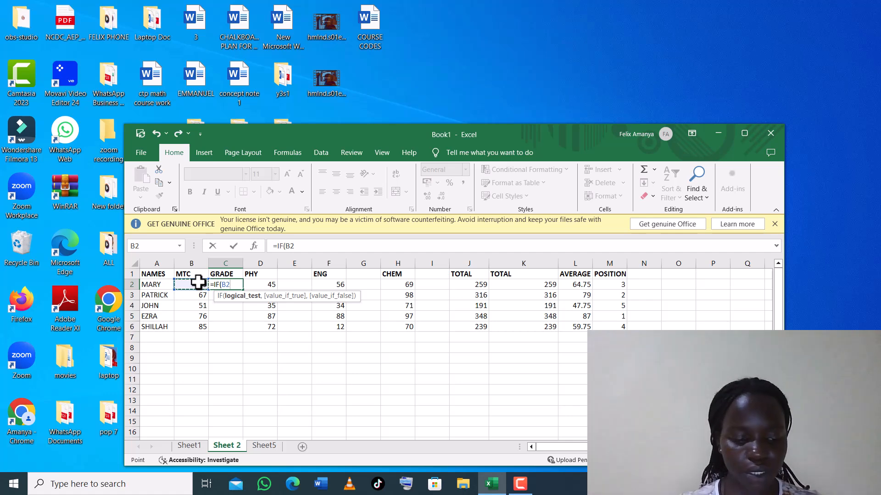
pyautogui.write('>')
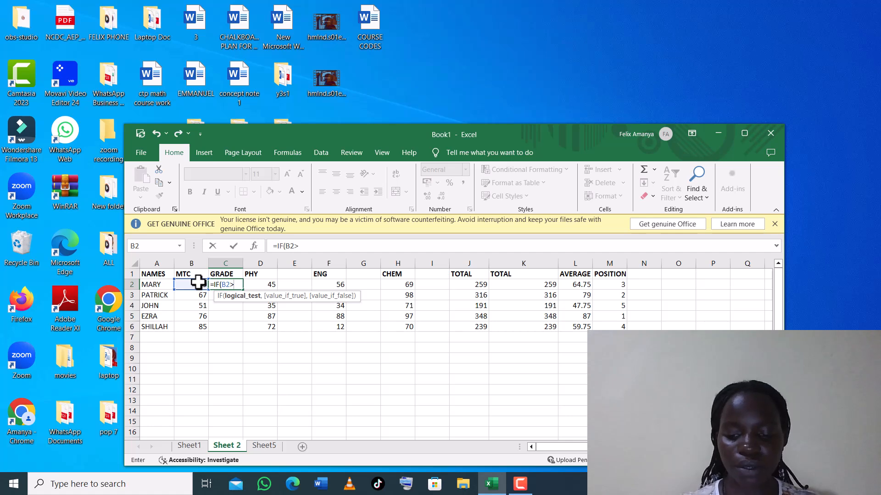
pyautogui.write('=')
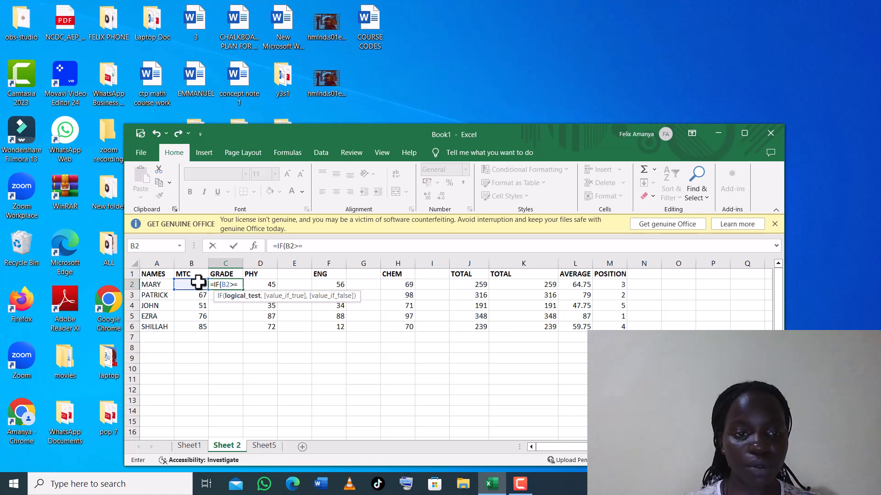
pyautogui.write('85')
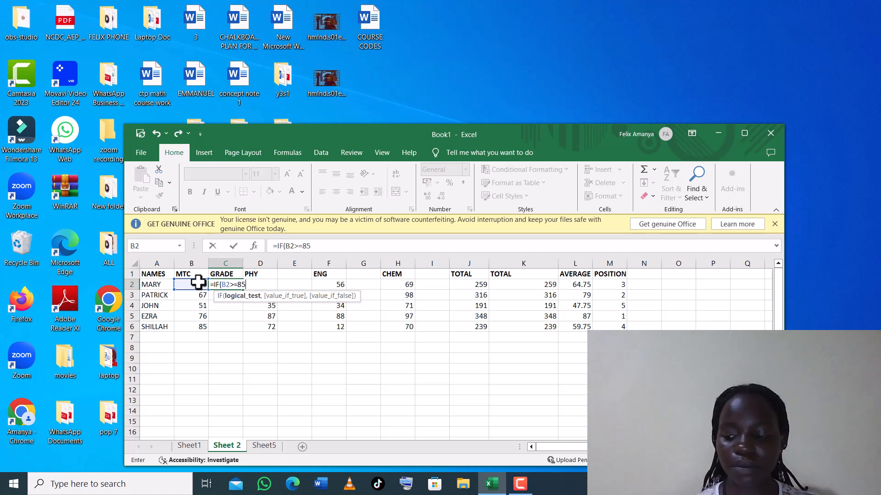
pyautogui.write(',')
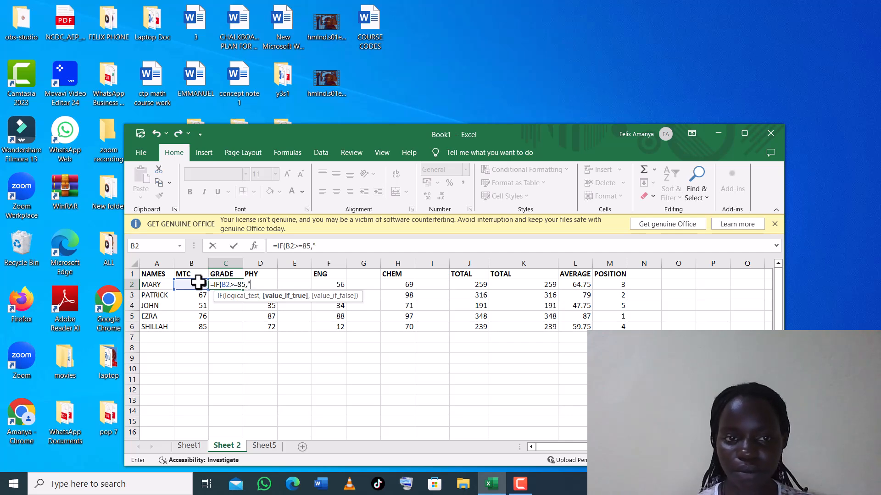
pyautogui.write('"A"')
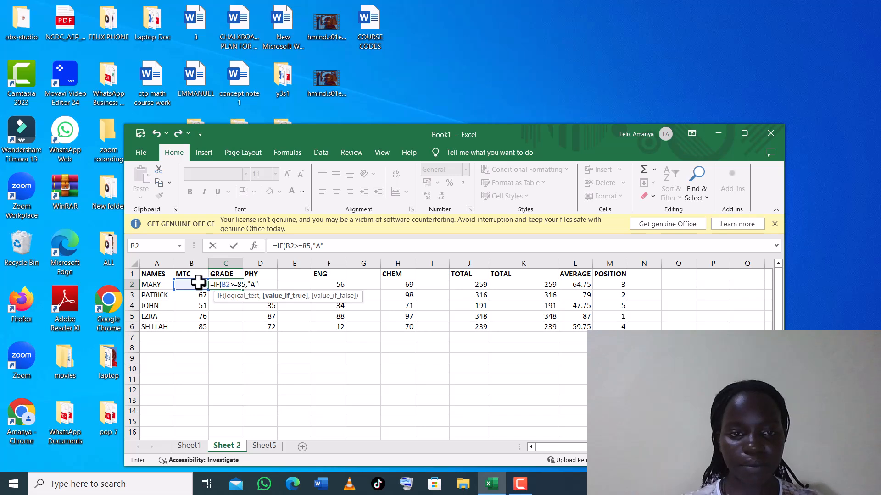
pyautogui.write(',')
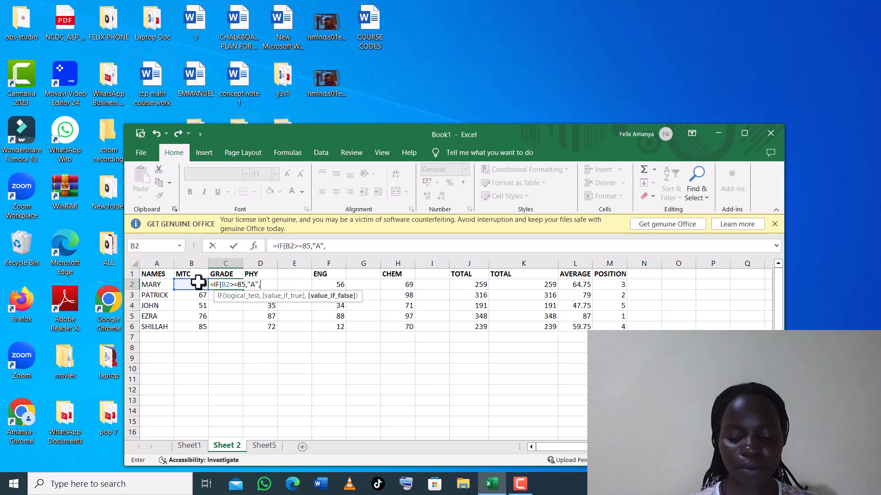
pyautogui.write('IF')
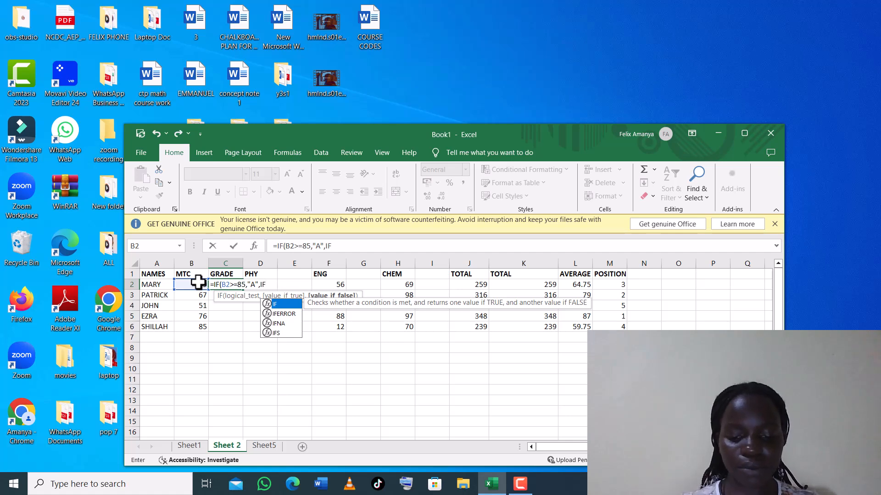
pyautogui.write('(')
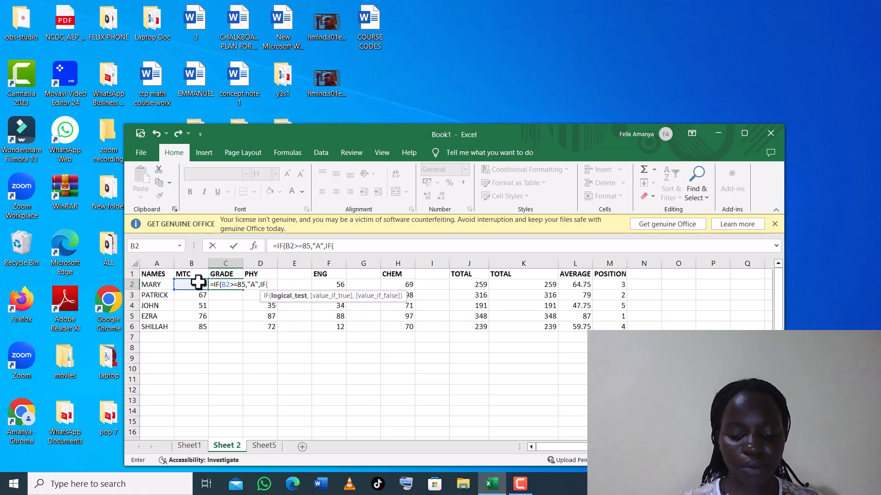
pyautogui.write('B2')
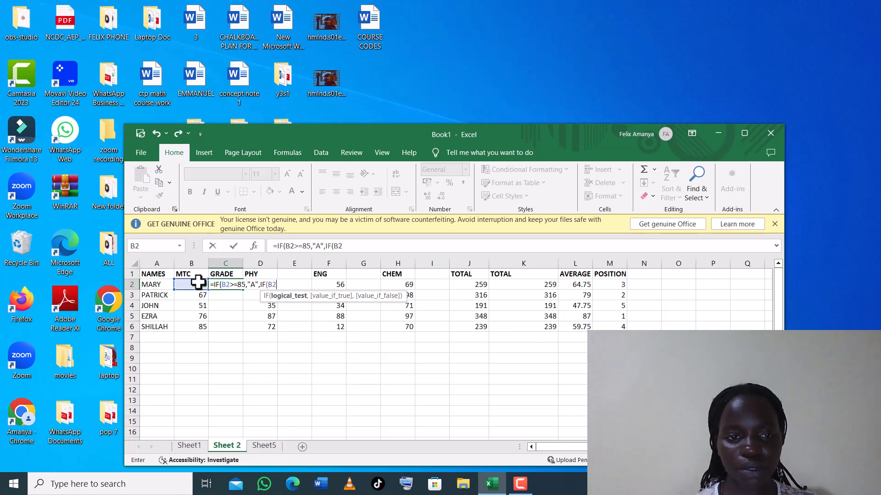
pyautogui.write('.')
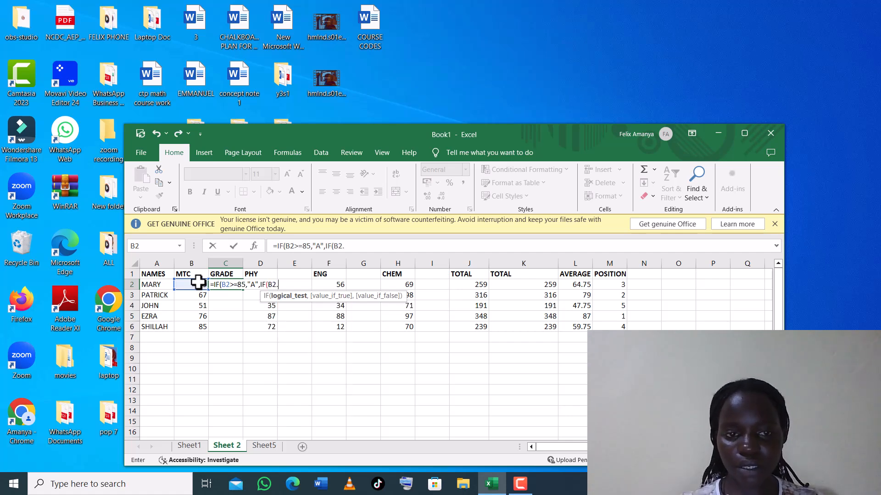
pyautogui.press('BackSpace')
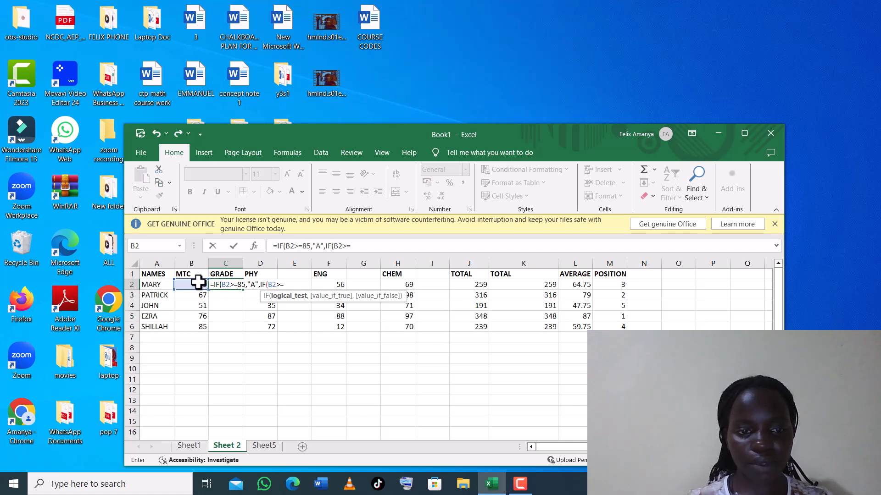
# Add nested tests giving B for 75 or more and C for 65 or more, fixing typos.
pyautogui.write('75')
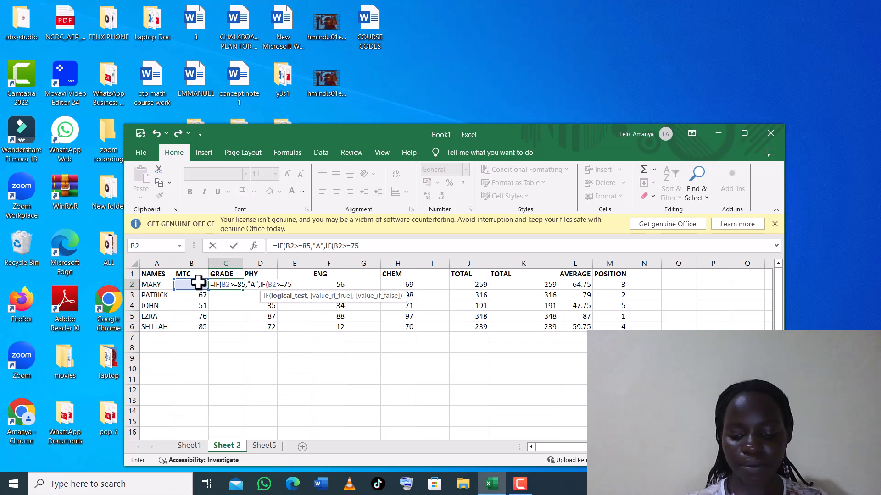
pyautogui.write(',')
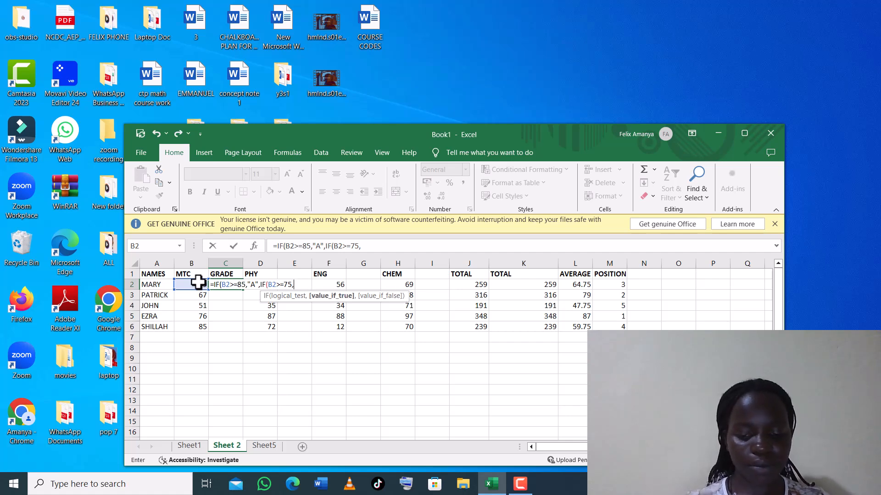
pyautogui.write(':')
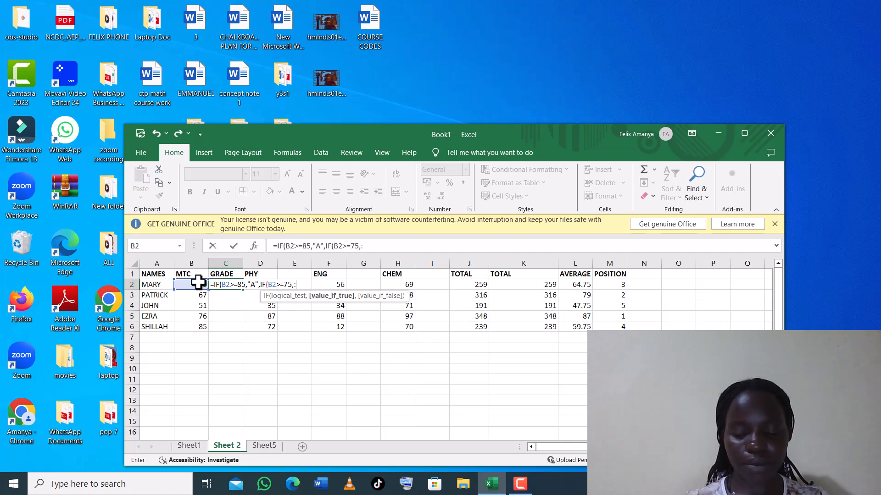
pyautogui.press('BackSpace')
pyautogui.write('"')
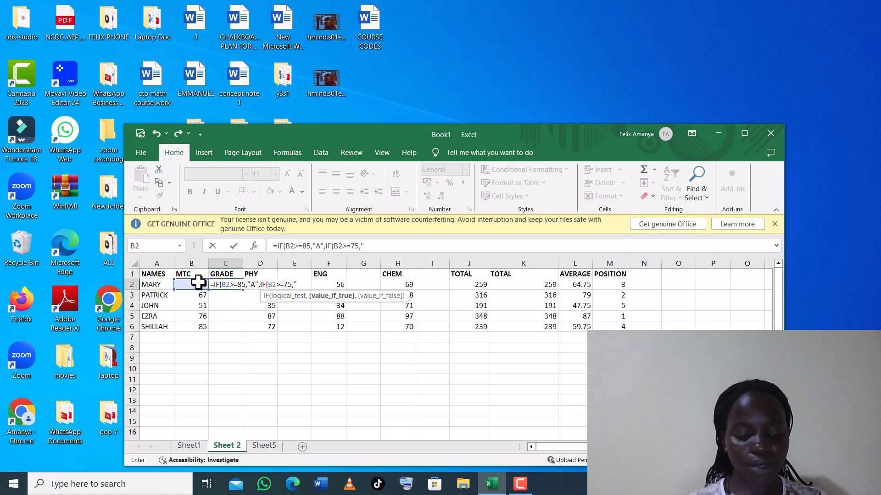
pyautogui.write('B"')
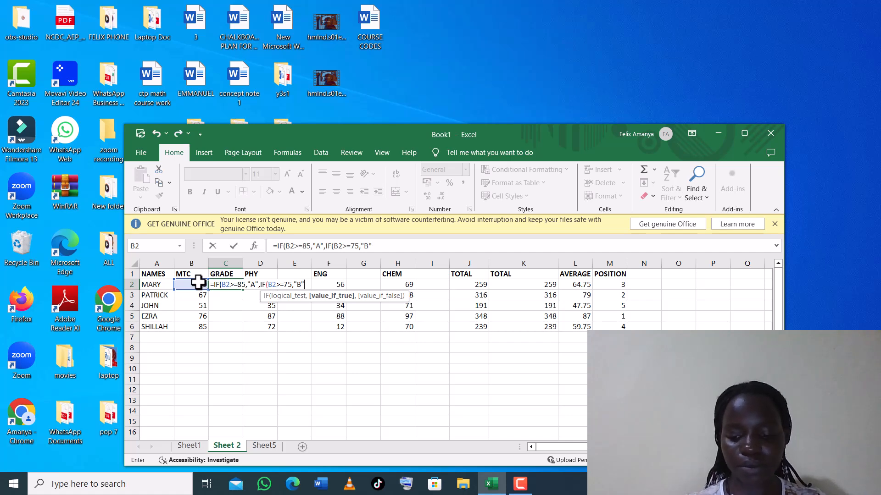
pyautogui.write(',IF')
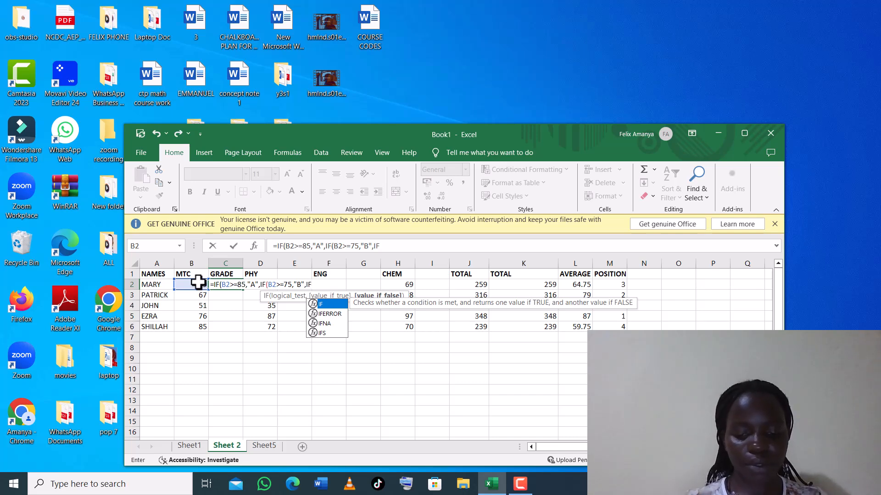
pyautogui.write('(')
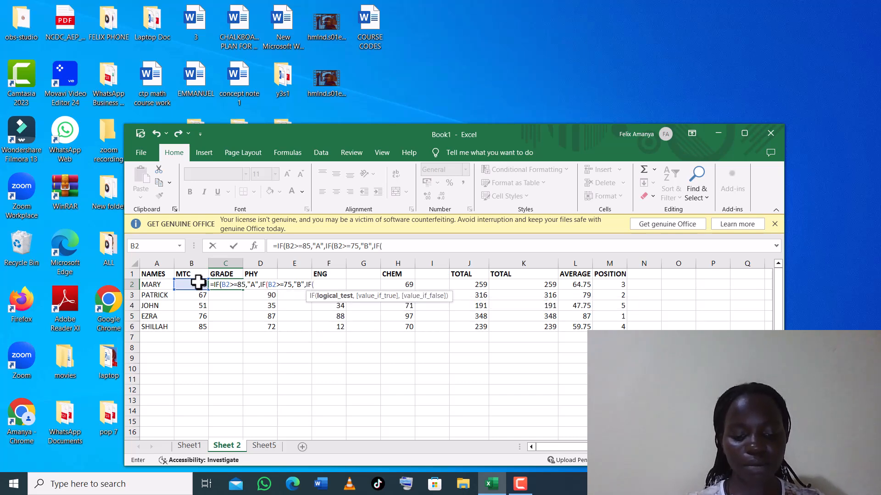
pyautogui.write('B2')
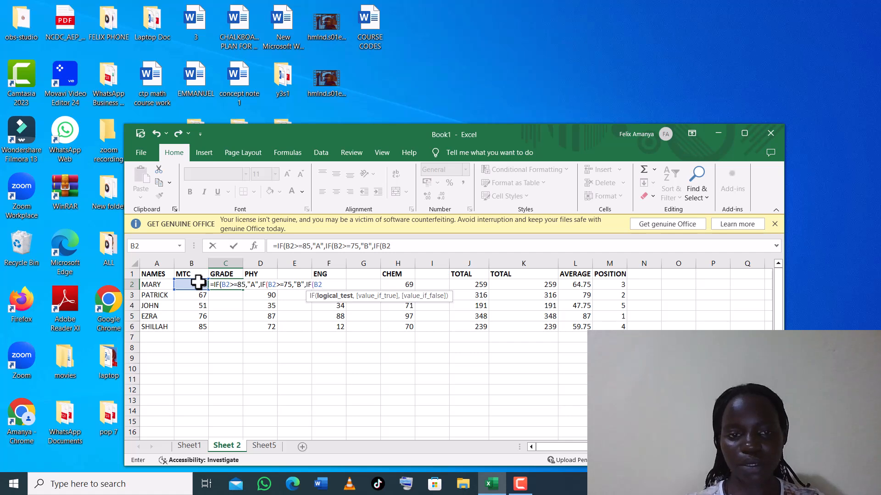
pyautogui.write('>')
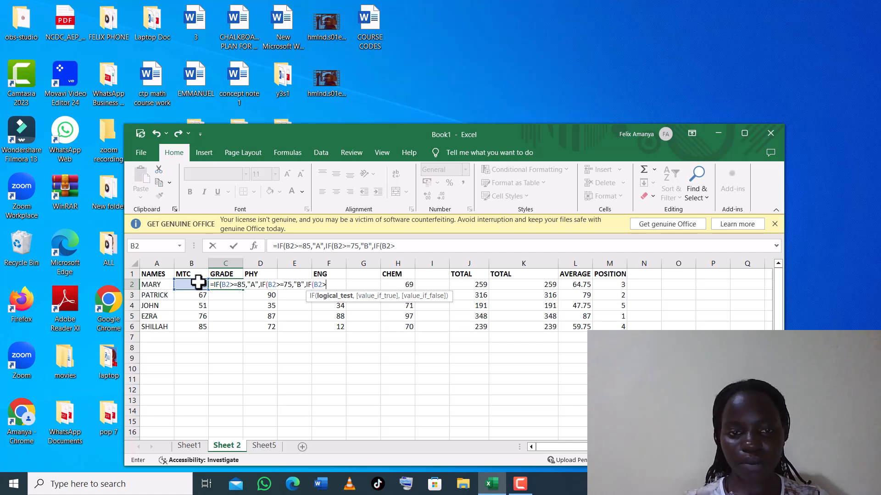
pyautogui.write('=')
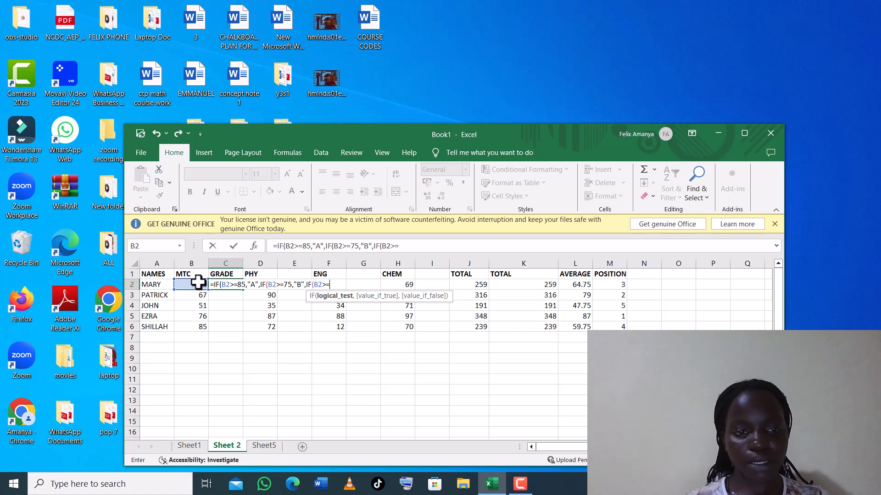
pyautogui.write('65')
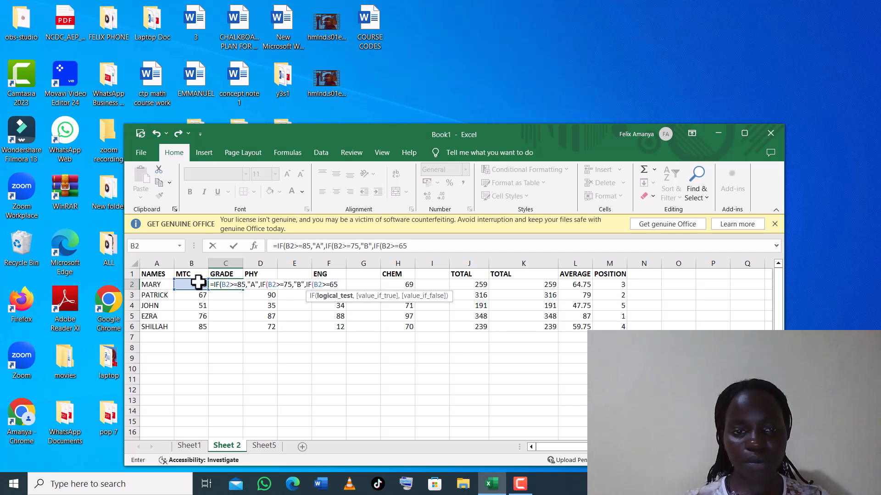
pyautogui.write(',')
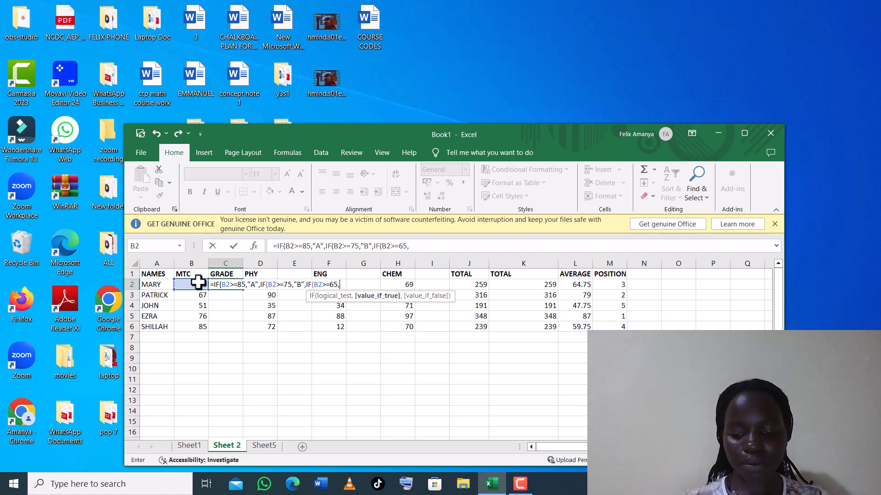
pyautogui.write('"C')
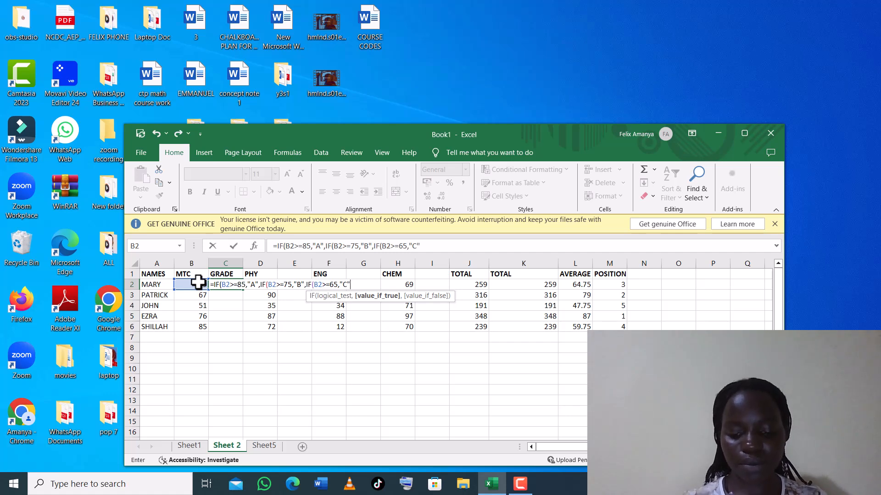
pyautogui.write('",')
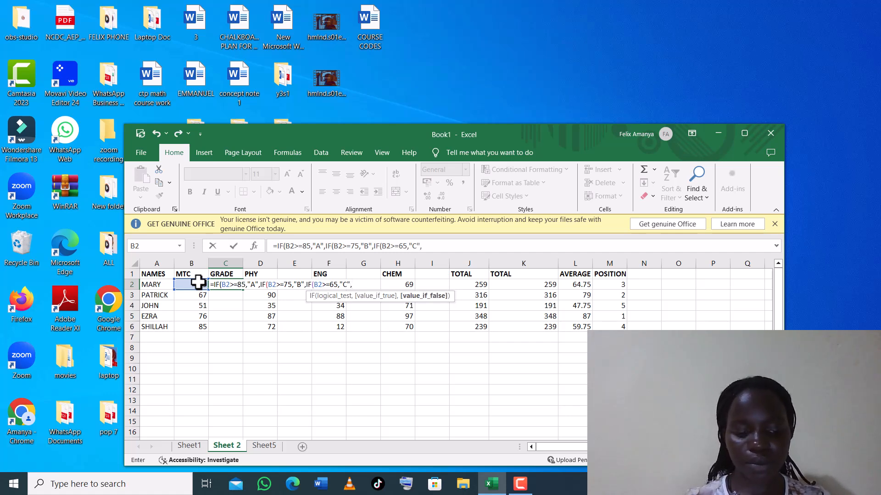
pyautogui.write('i')
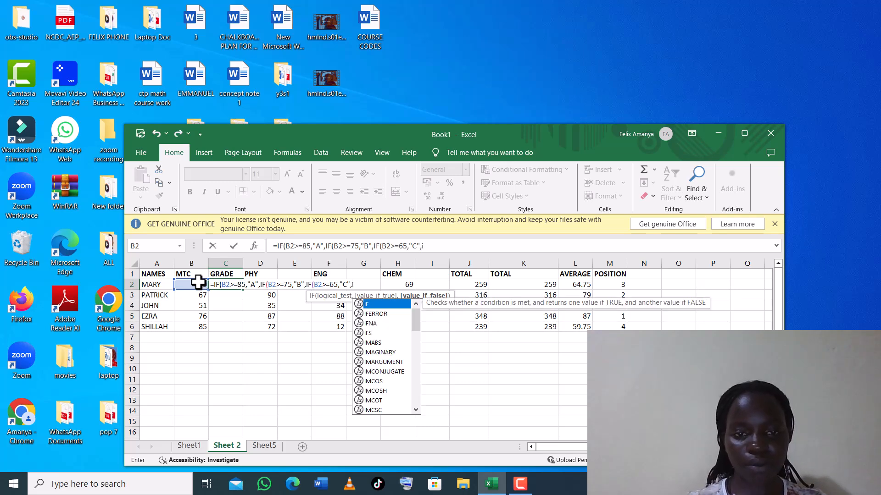
pyautogui.press('BackSpace')
pyautogui.write('I')
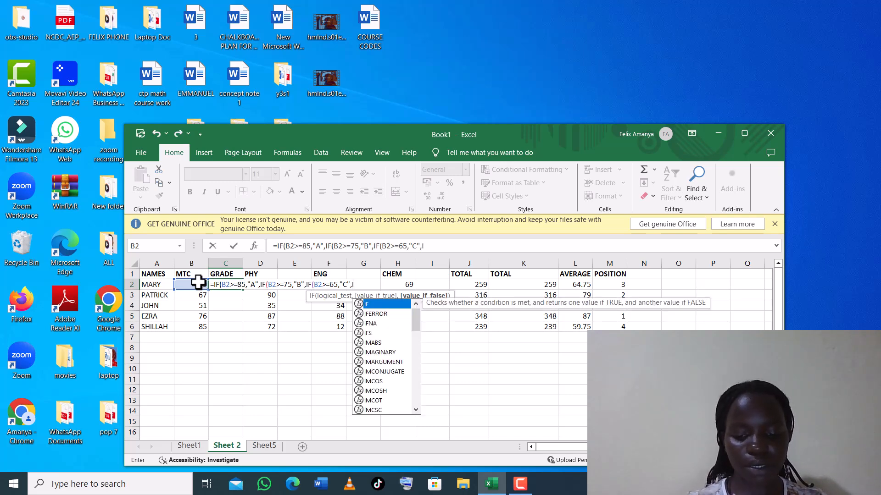
pyautogui.write('F')
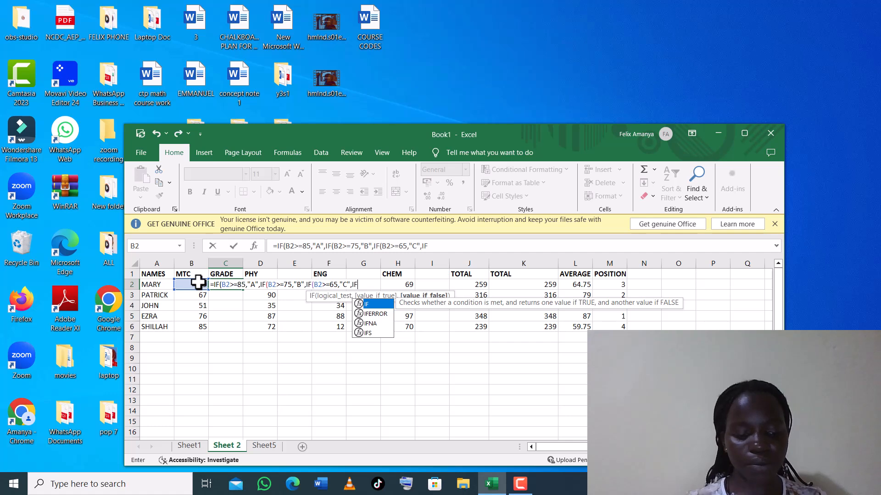
pyautogui.write('(')
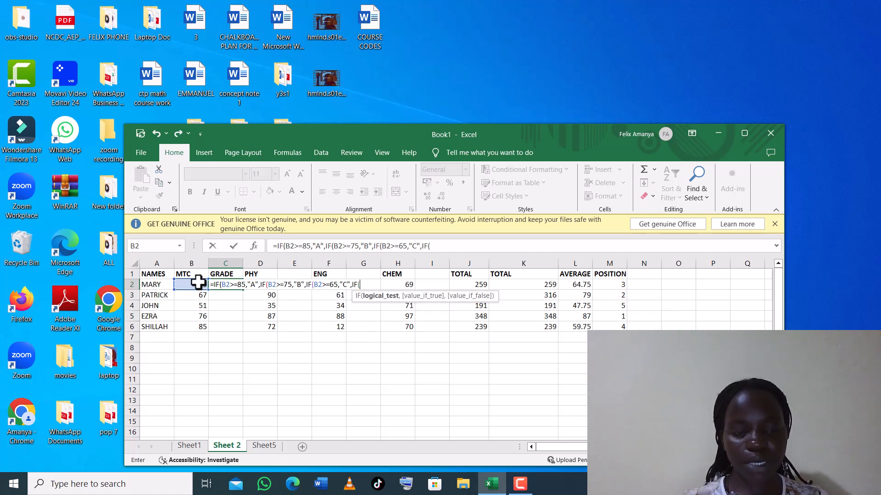
pyautogui.write('B2')
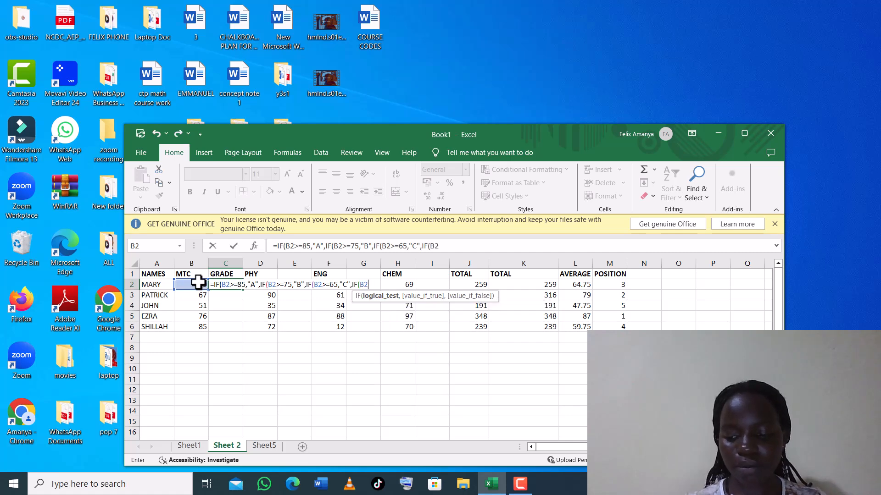
pyautogui.write('>')
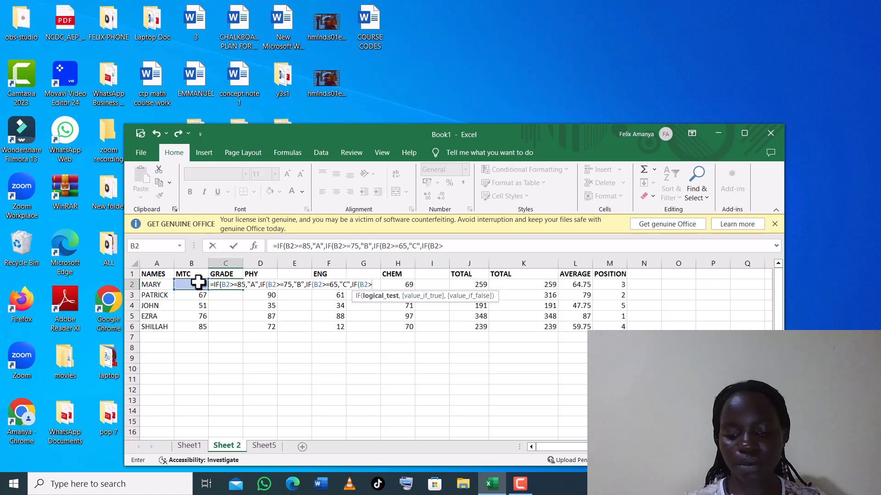
pyautogui.write('=')
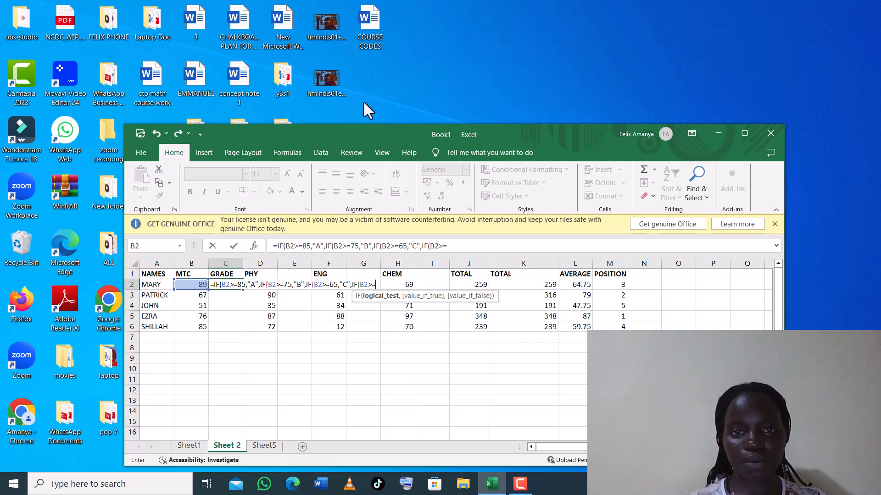
# Finish C2's formula with 50,"D",0 and four closing brackets so C2 shows A.
pyautogui.click(390, 118)
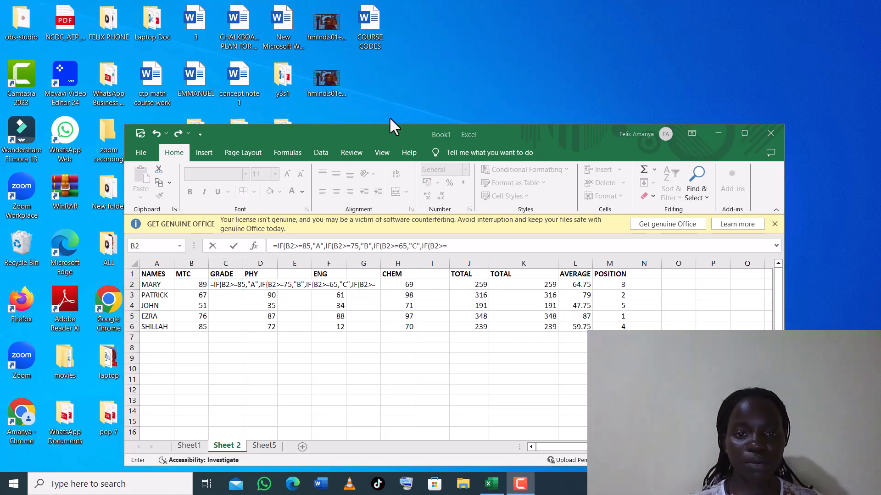
pyautogui.click(376, 285)
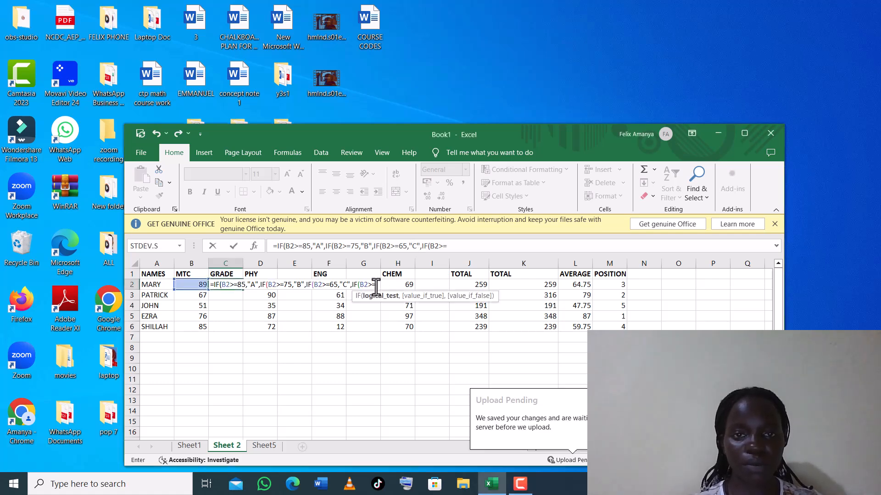
pyautogui.write('50')
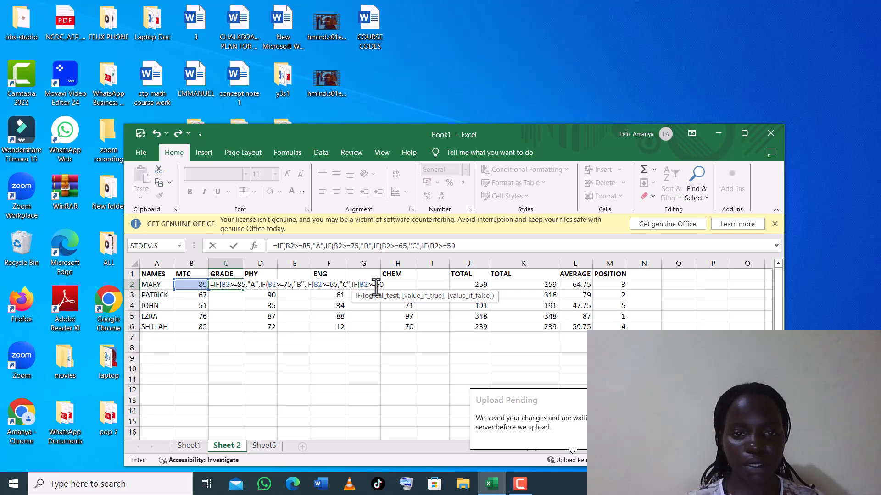
pyautogui.write(',')
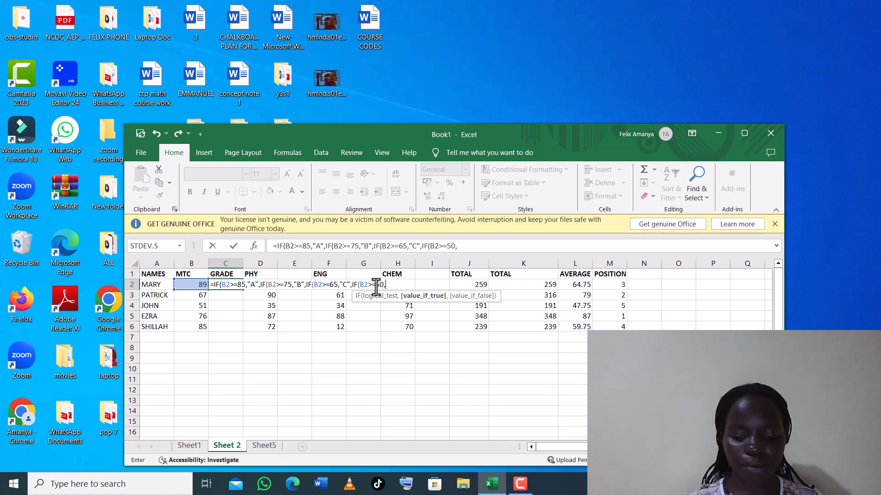
pyautogui.write('"')
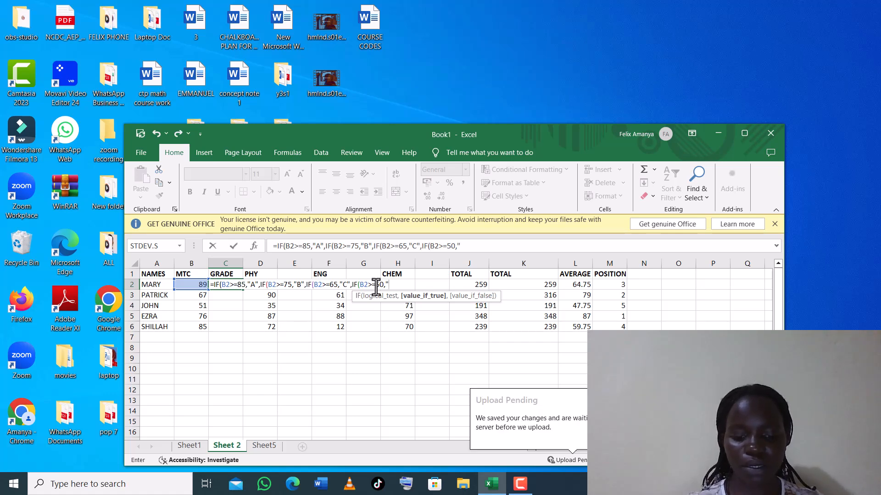
pyautogui.write('D",')
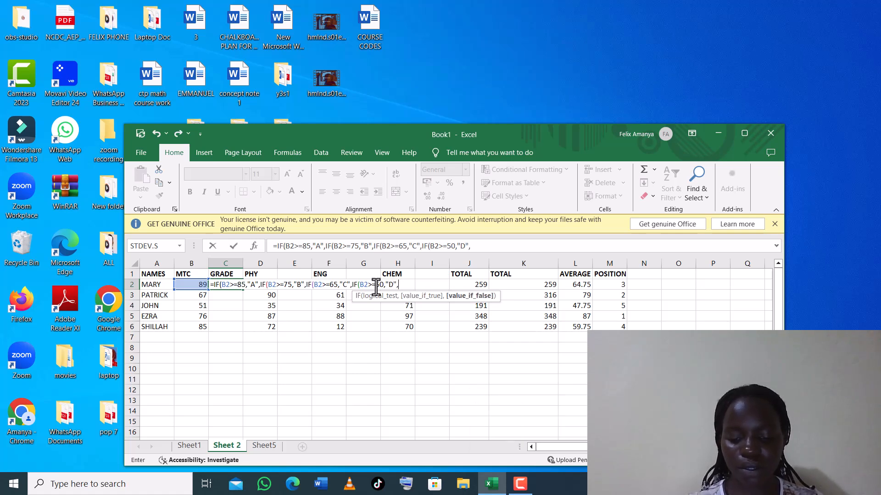
pyautogui.write('0(')
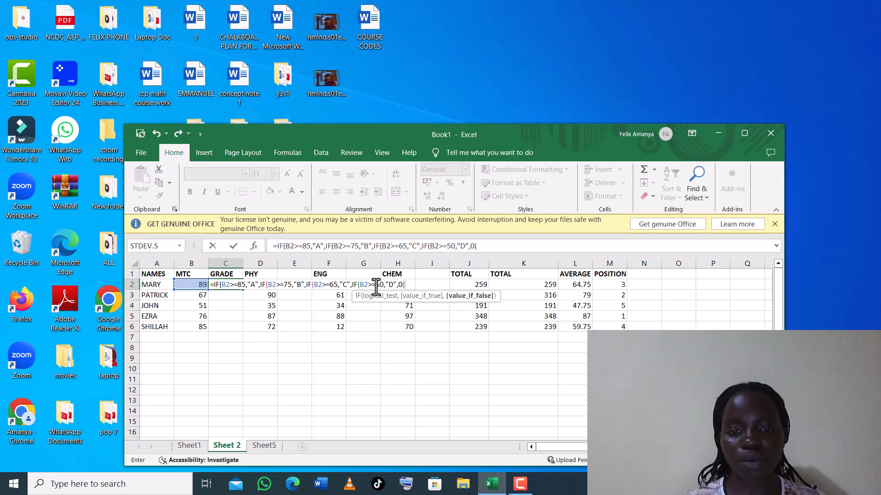
pyautogui.write('))))')
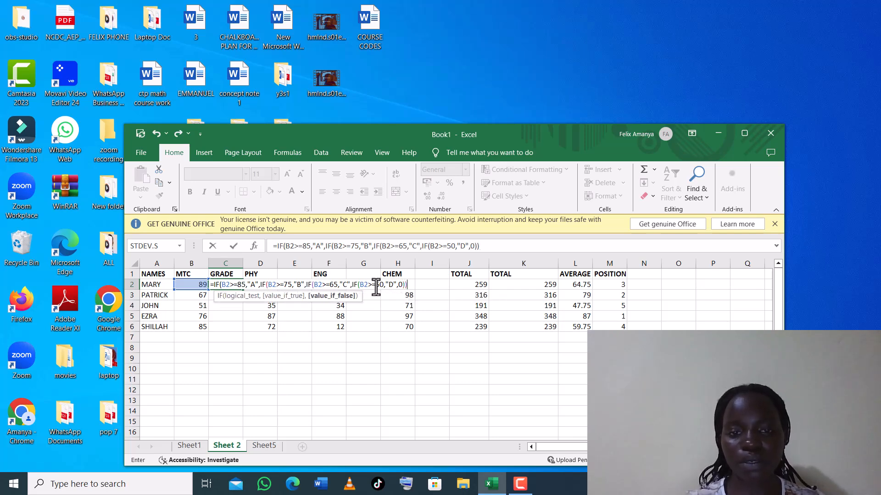
pyautogui.press('Return')
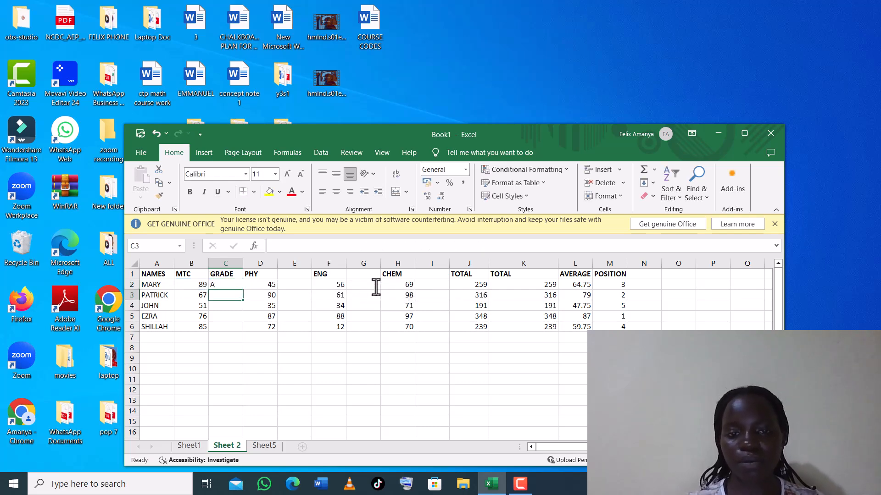
pyautogui.click(225, 285)
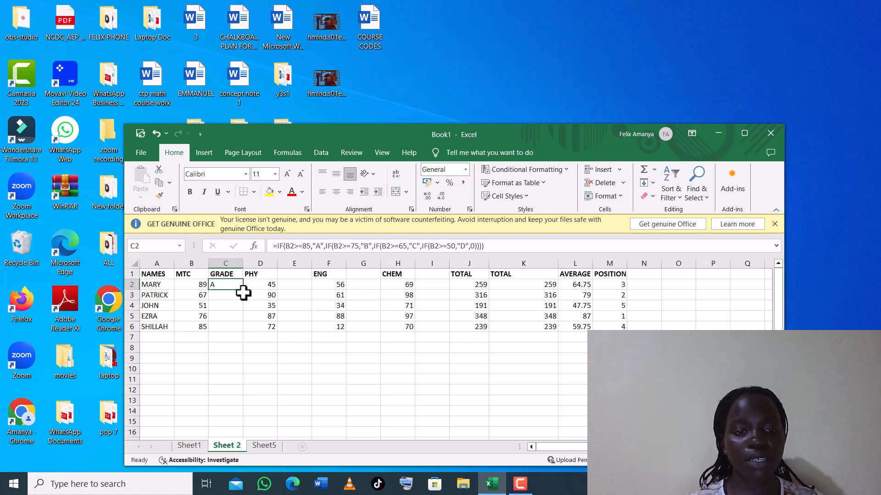
pyautogui.moveTo(244, 290); pyautogui.dragTo(243, 331)
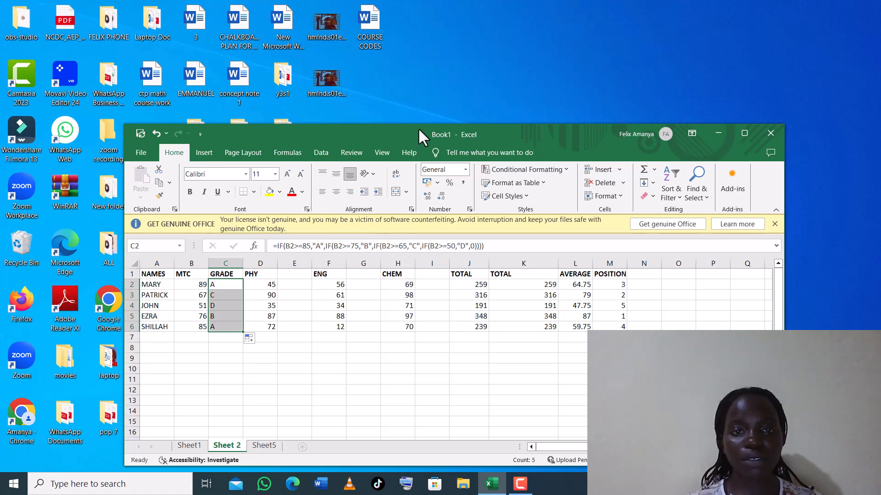
pyautogui.press('F9')
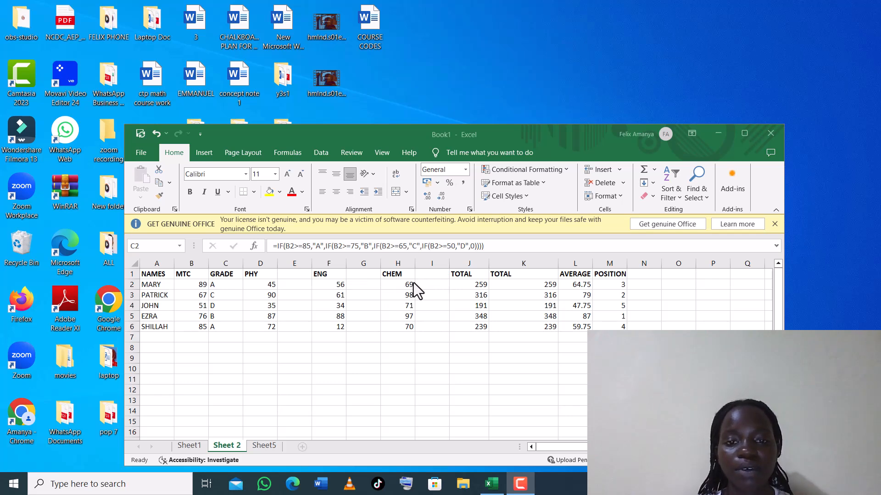
# Enter the heading COMMENT in cell N1, next to POSITION.
pyautogui.click(640, 273)
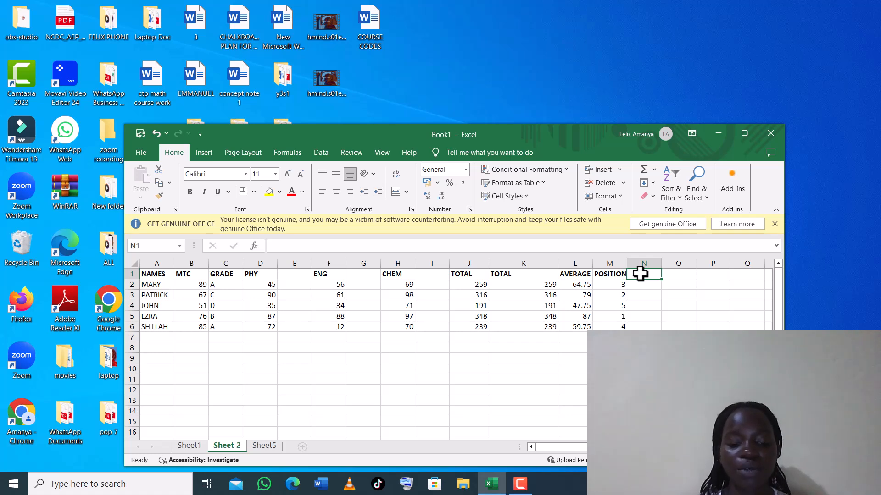
pyautogui.write('COMMENT')
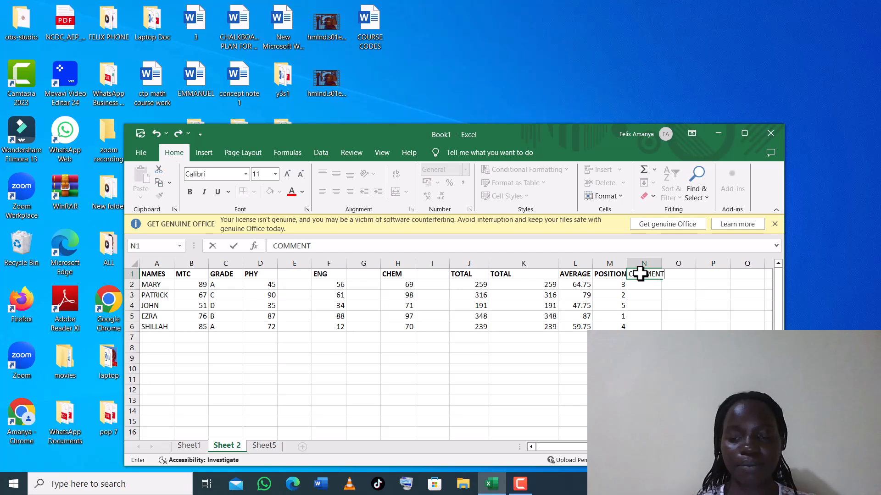
pyautogui.click(655, 285)
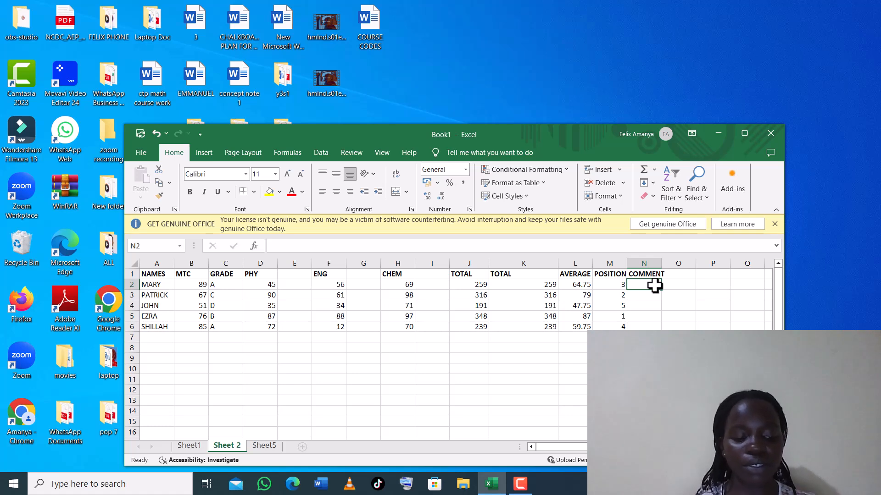
# In N2, type =IF(L2>=85,"PROMOTED TO S2" to test the first student's average.
pyautogui.write('=')
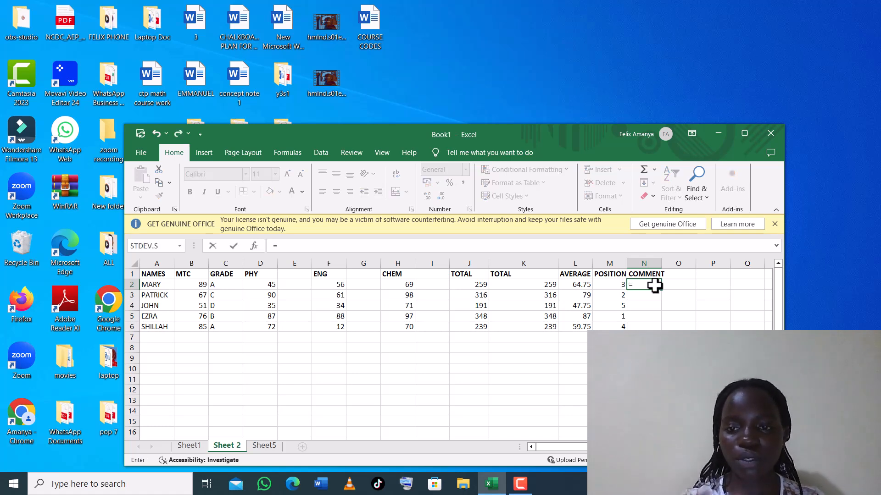
pyautogui.write('IF')
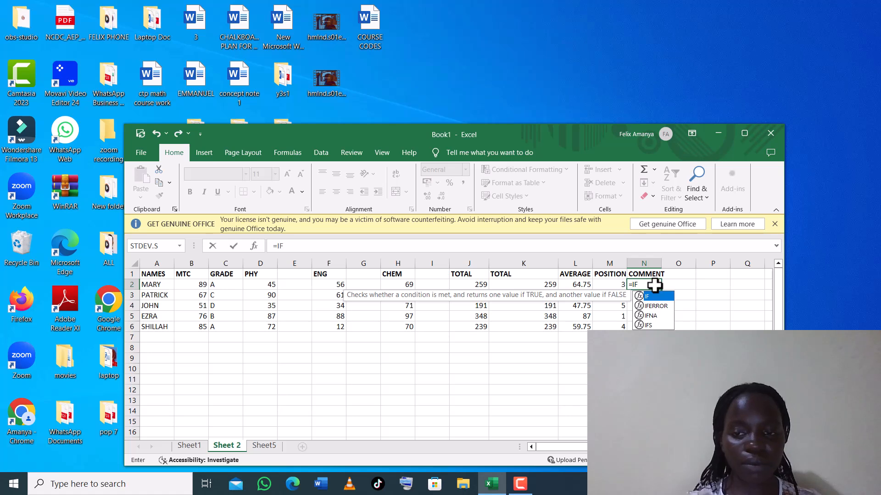
pyautogui.write('(')
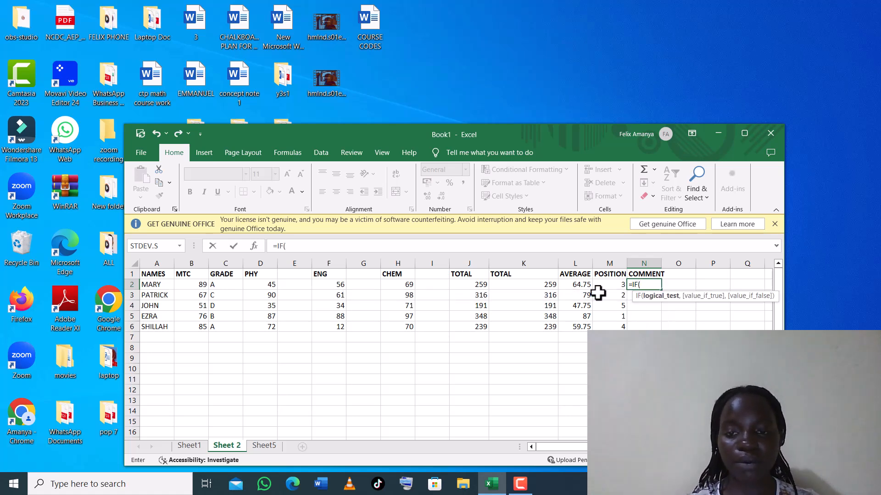
pyautogui.click(579, 282)
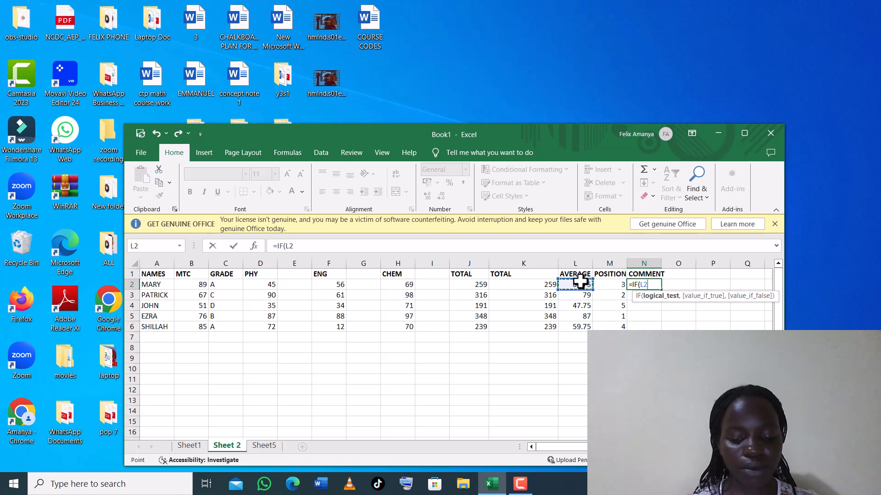
pyautogui.write('>=')
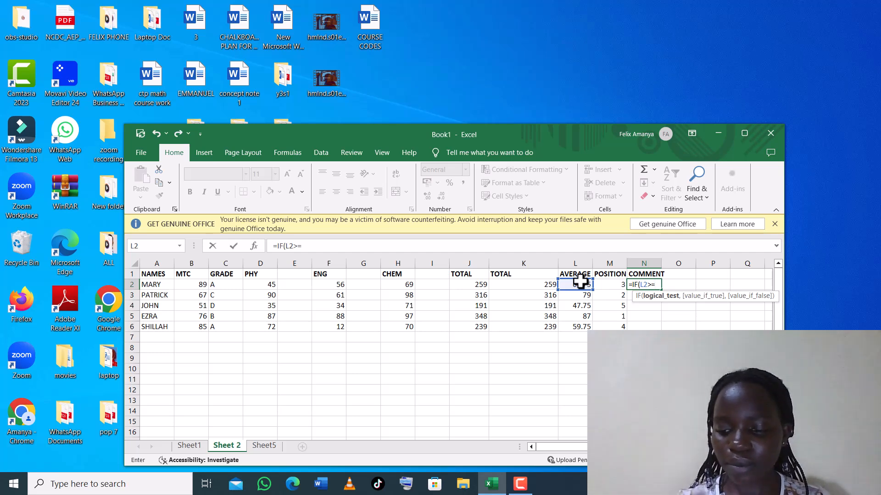
pyautogui.write('5')
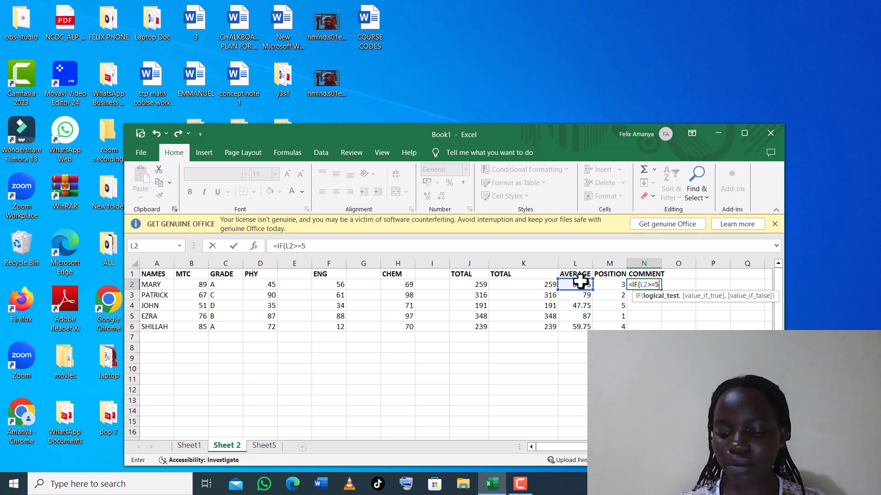
pyautogui.press('BackSpace')
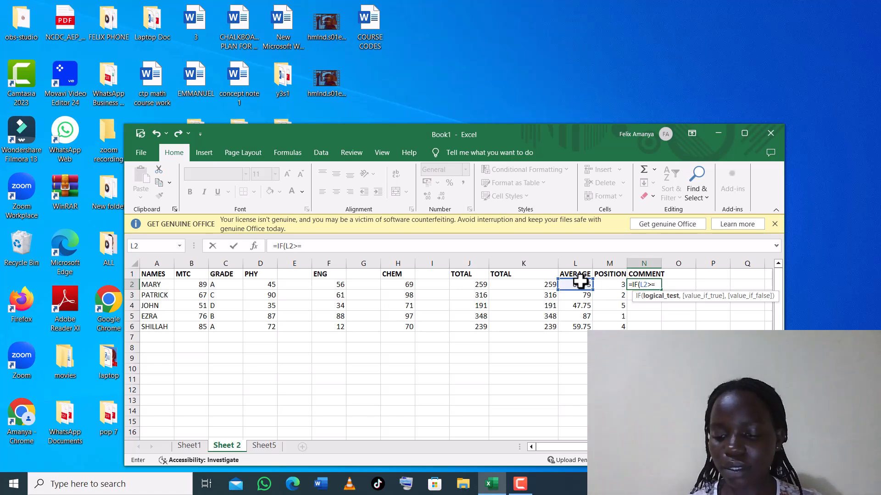
pyautogui.write('85')
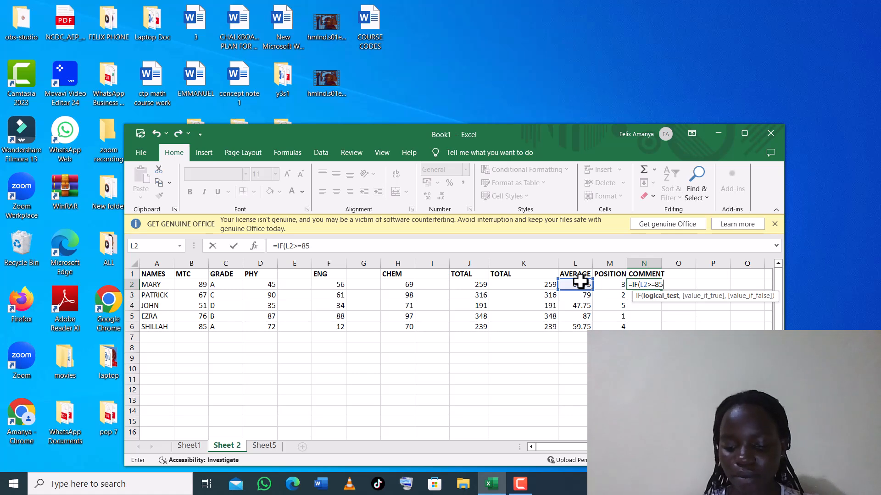
pyautogui.write(',')
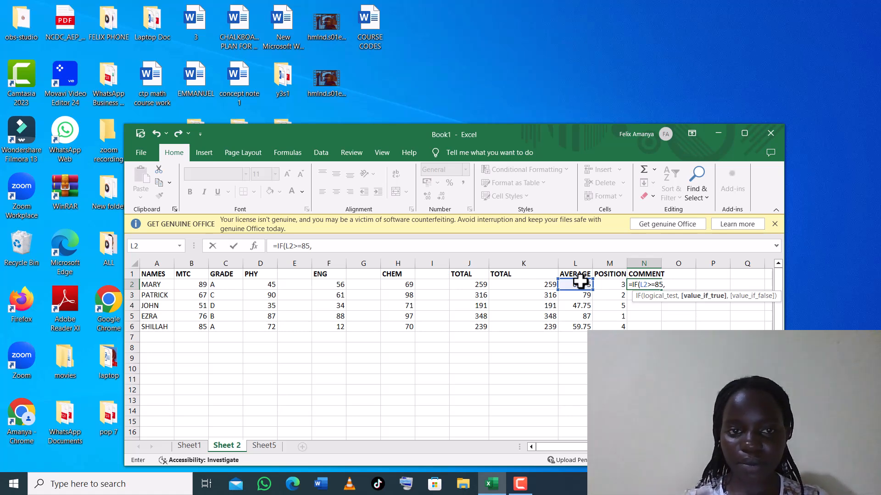
pyautogui.write('"')
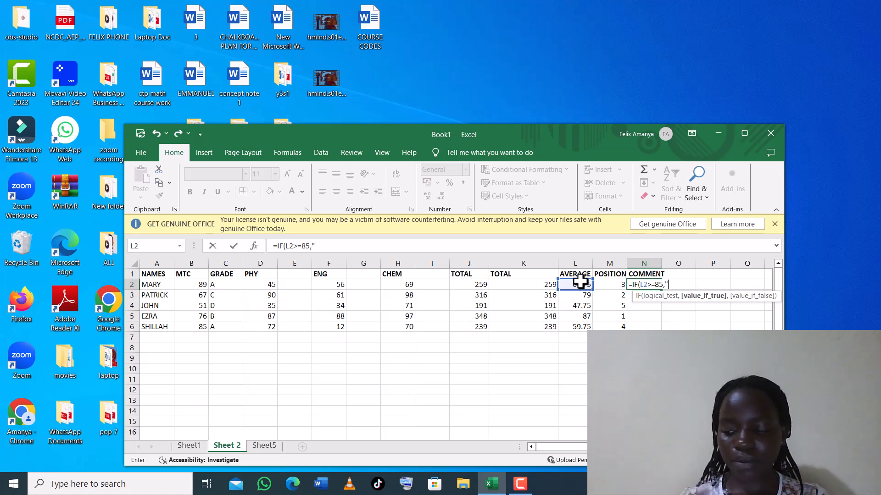
pyautogui.write('PROMOTED')
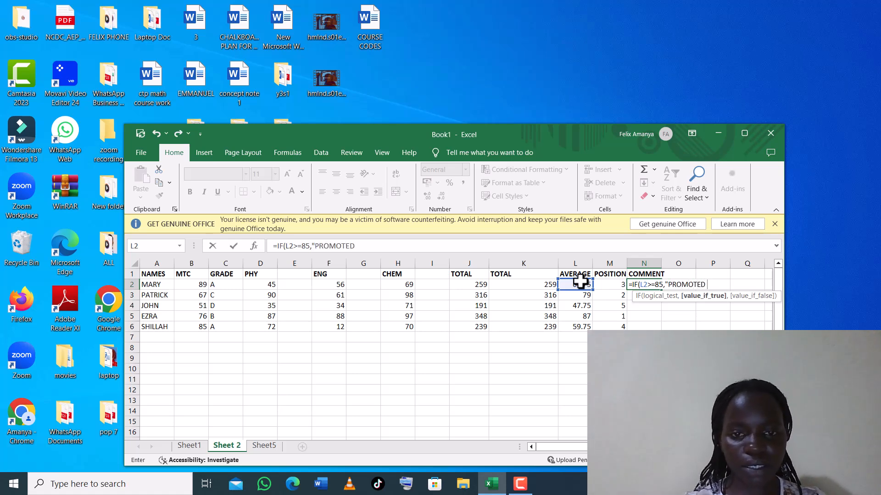
pyautogui.write(' T')
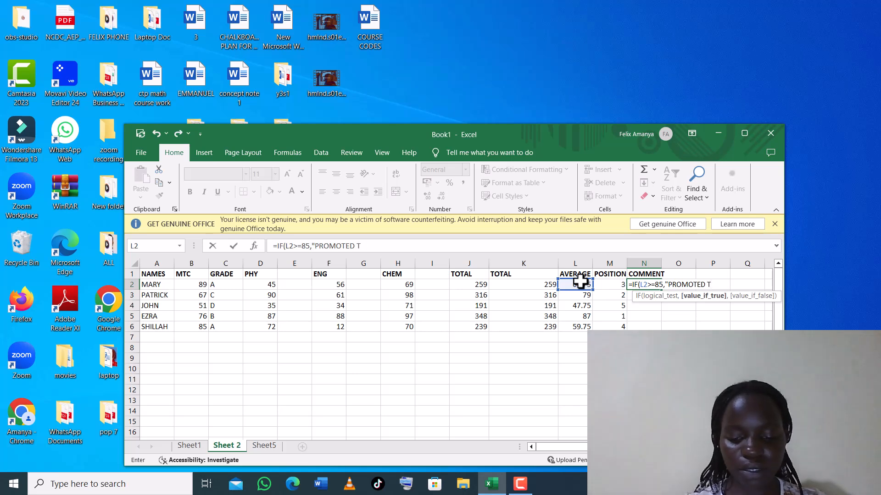
pyautogui.write('O S2')
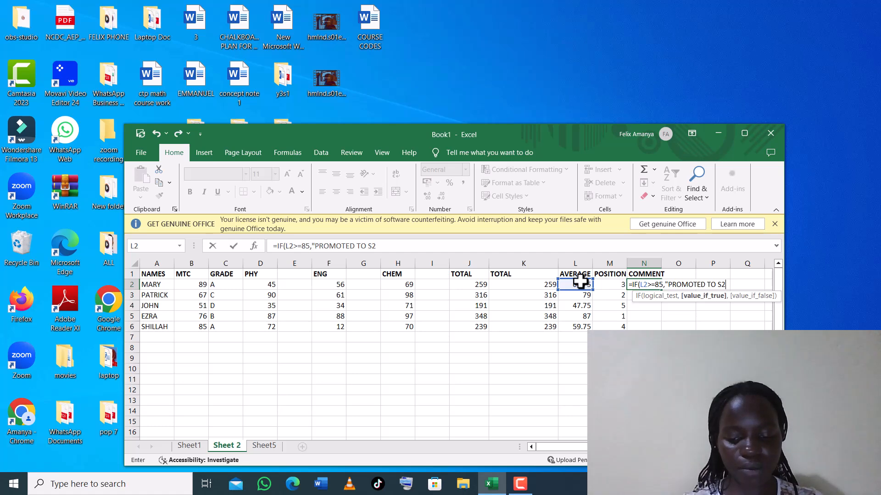
pyautogui.write('"')
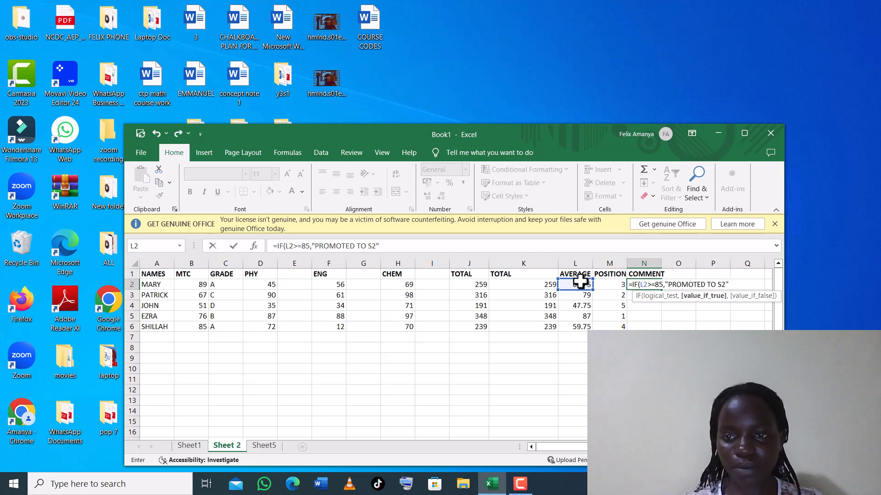
pyautogui.click(413, 127)
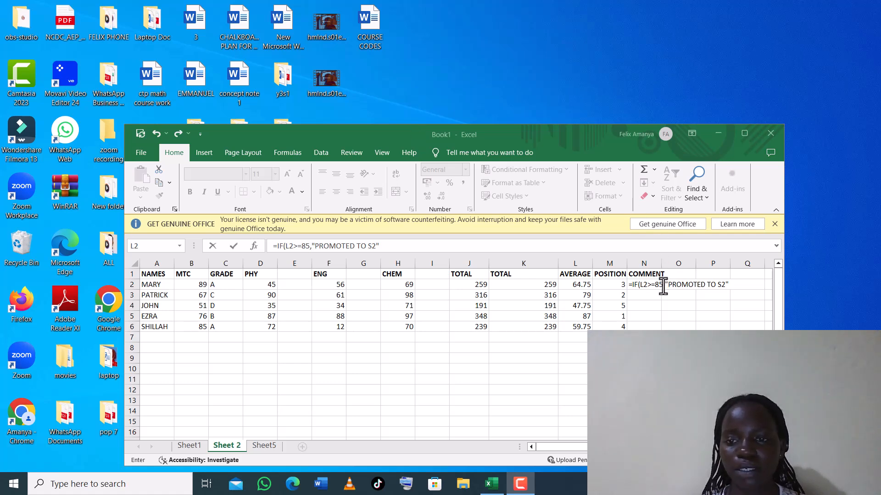
# Edit N2's condition so it reads L2>=60 instead of L2>=85.
pyautogui.click(663, 285)
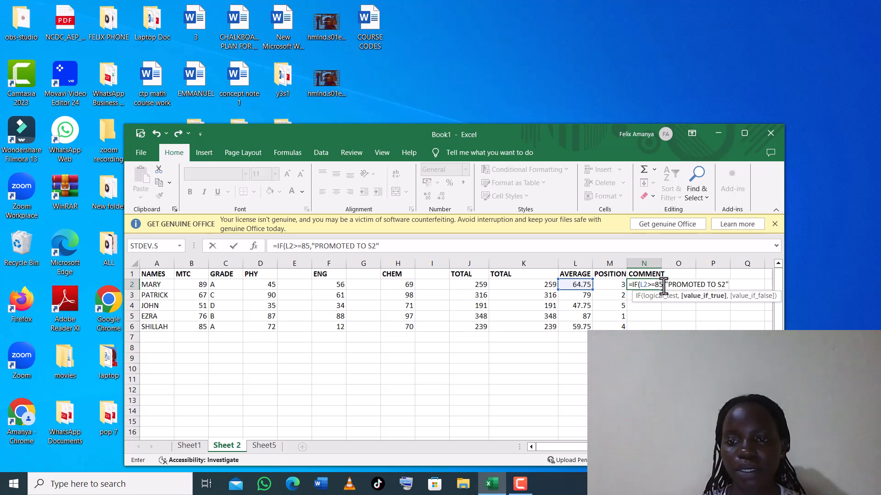
pyautogui.click(661, 284)
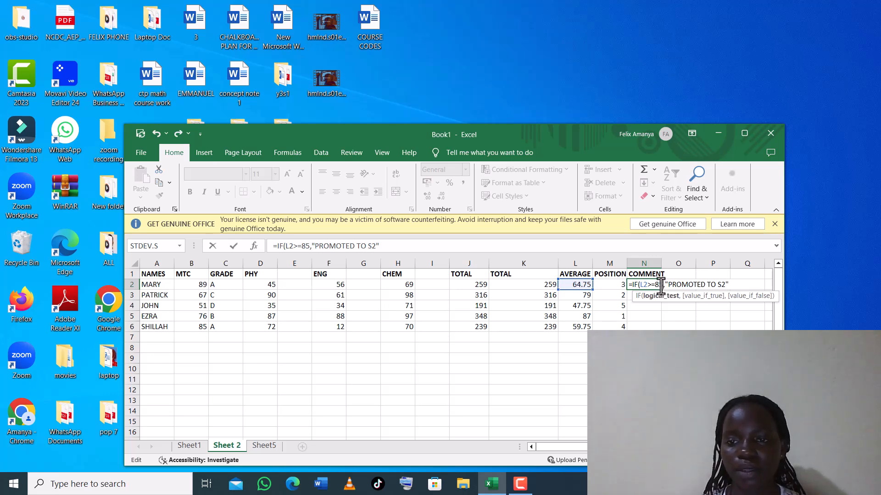
pyautogui.press('BackSpace')
pyautogui.press('BackSpace')
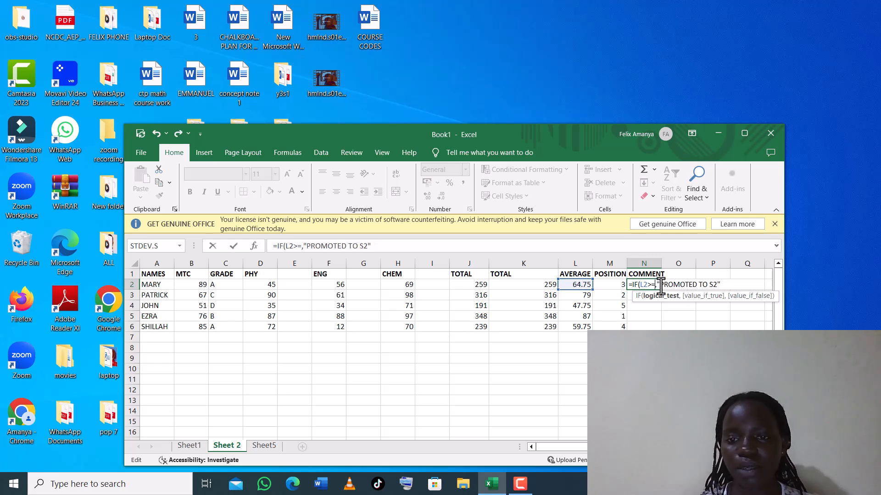
pyautogui.write('60')
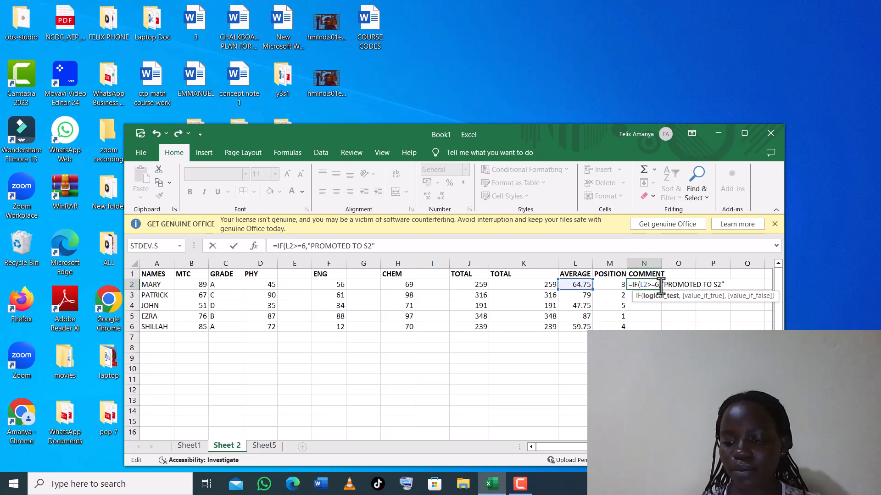
pyautogui.click(726, 286)
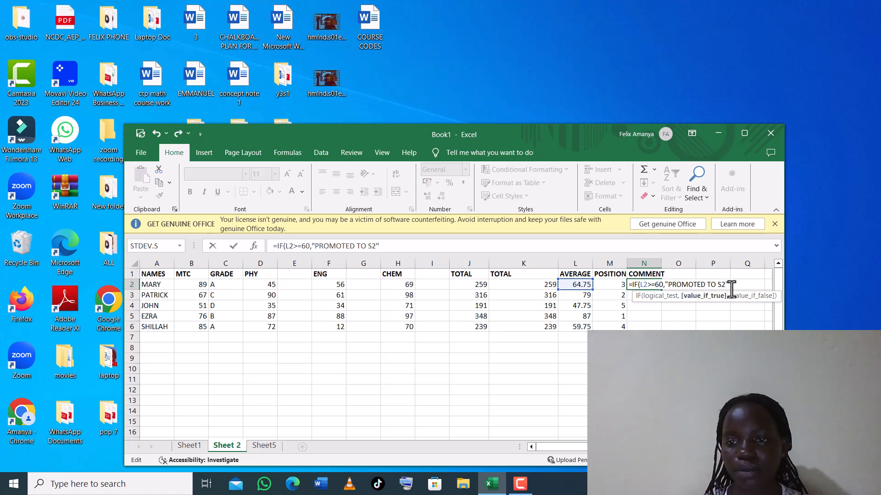
# Append a nested IF(L2<= test after the "PROMOTED TO S2" argument in N2.
pyautogui.write(',')
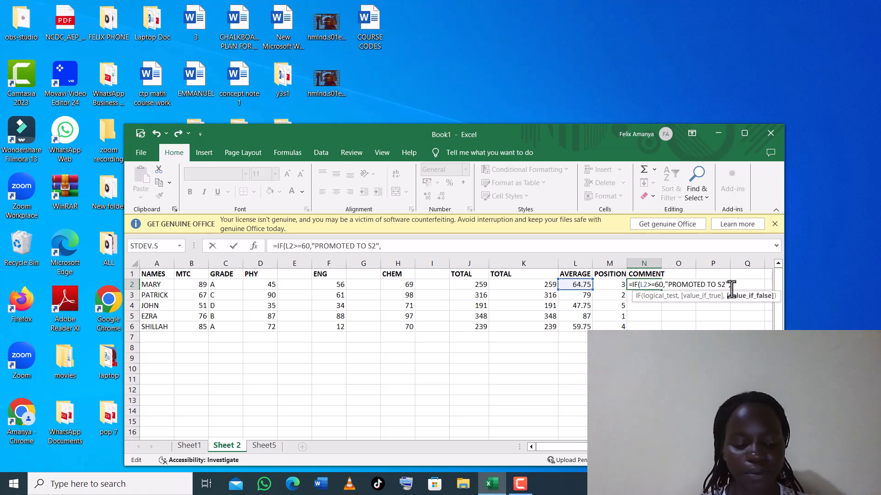
pyautogui.write('IF')
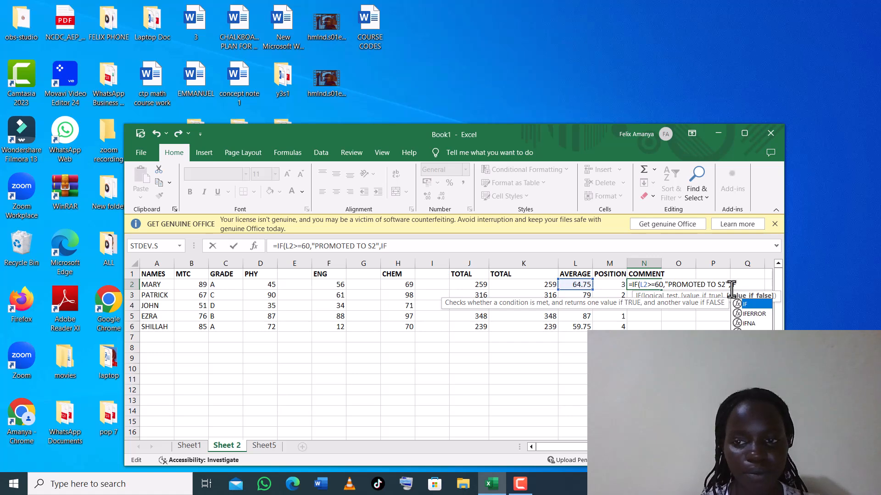
pyautogui.write('*')
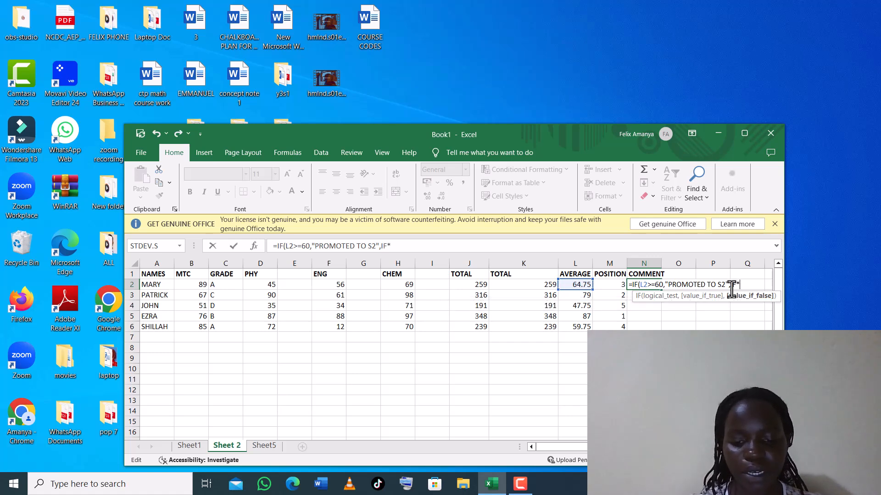
pyautogui.press('BackSpace')
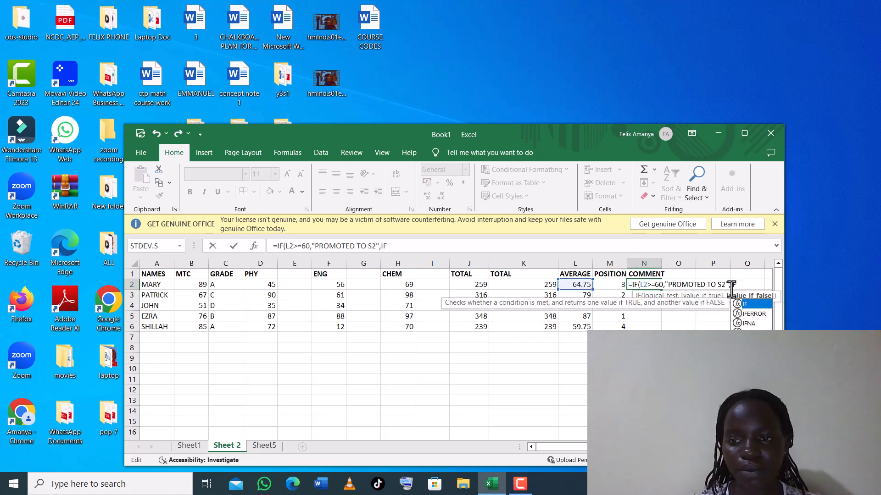
pyautogui.write('(')
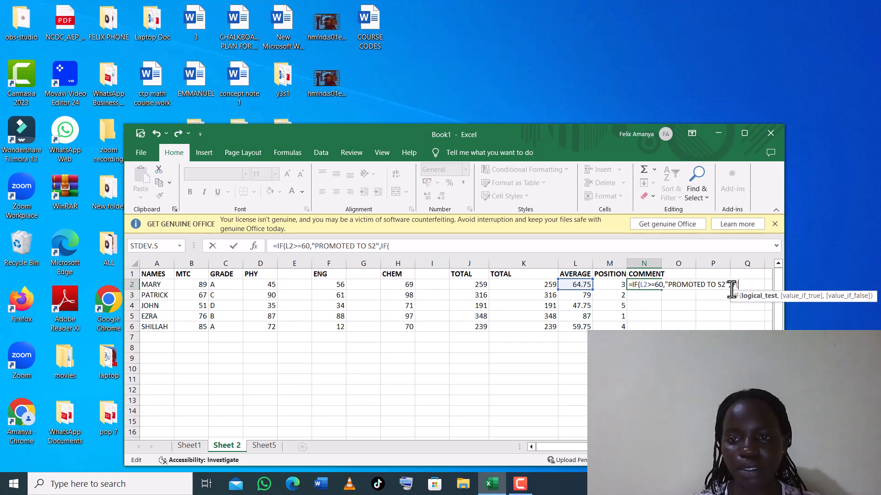
pyautogui.click(579, 285)
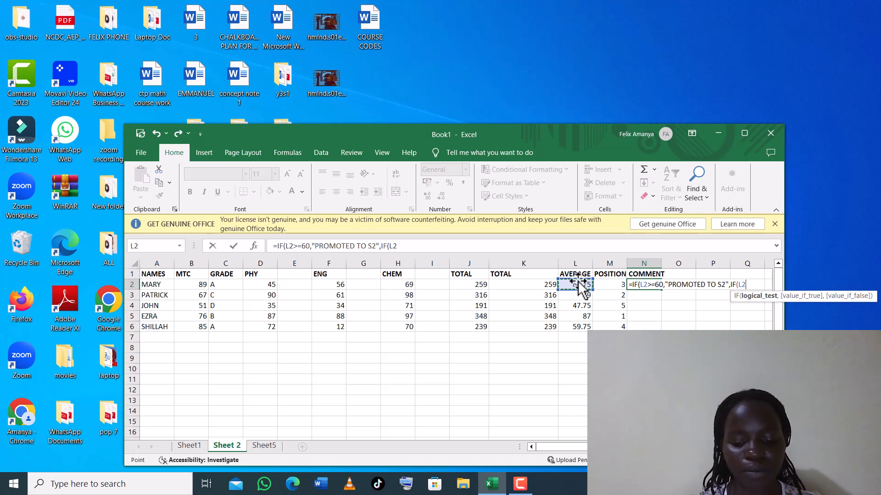
pyautogui.write('<=')
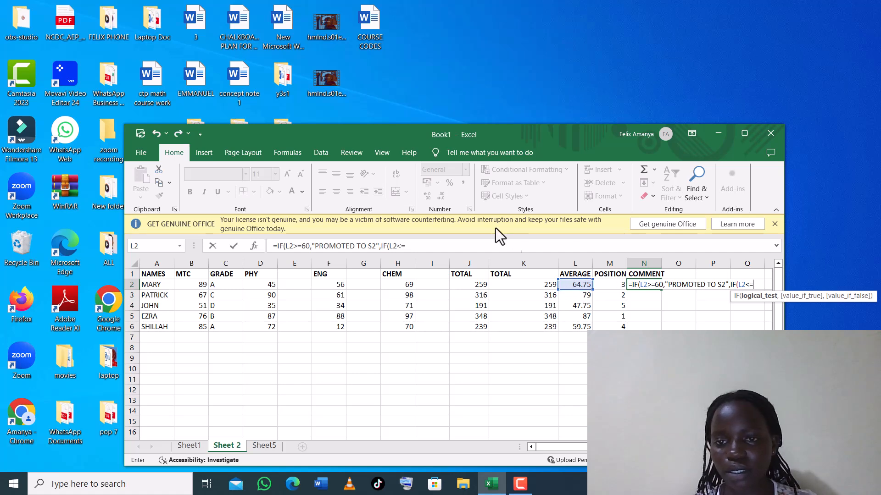
pyautogui.press('F9')
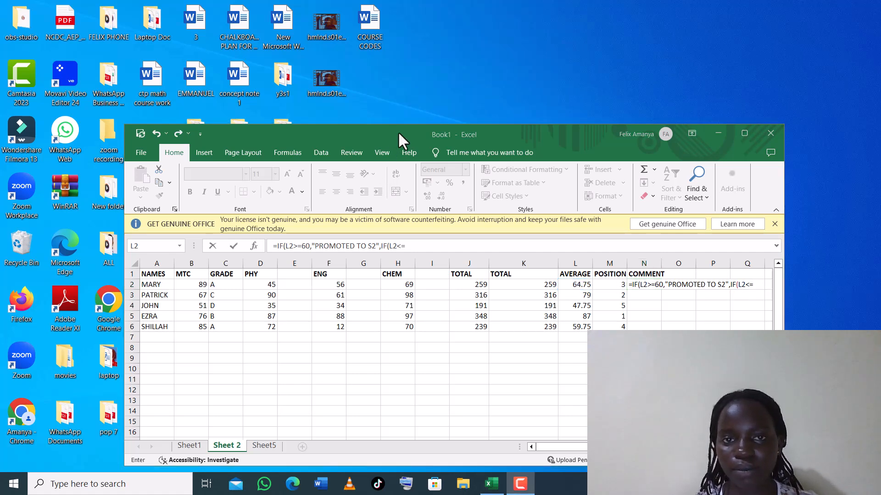
# Edit N2's promotion condition so it reads L2>=55 instead of L2>=60.
pyautogui.click(661, 290)
pyautogui.press('BackSpace')
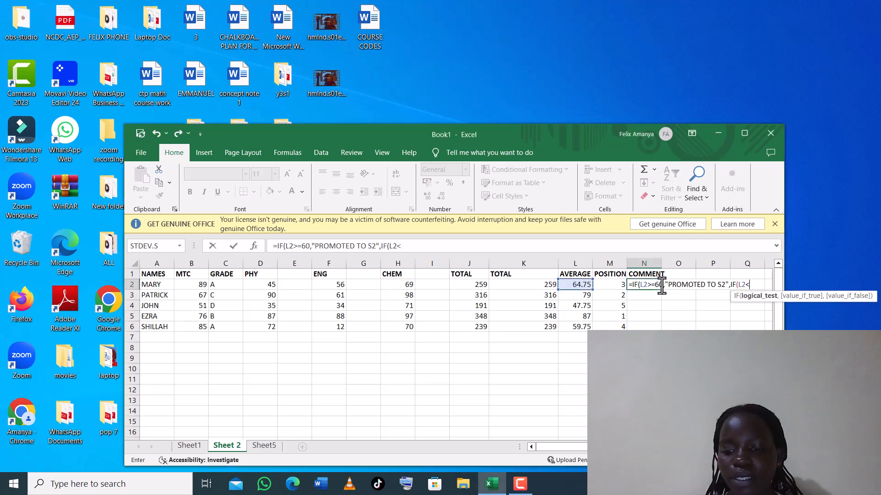
pyautogui.click(662, 285)
pyautogui.press('BackSpace')
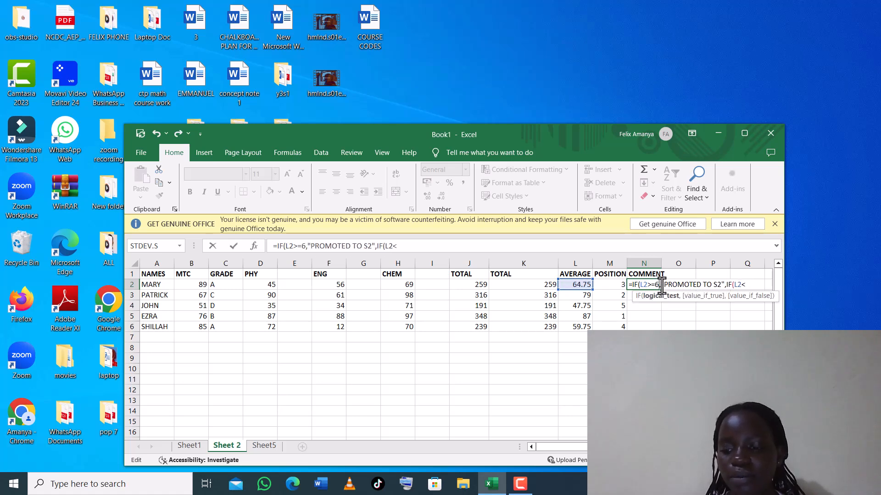
pyautogui.press('BackSpace')
pyautogui.write('55')
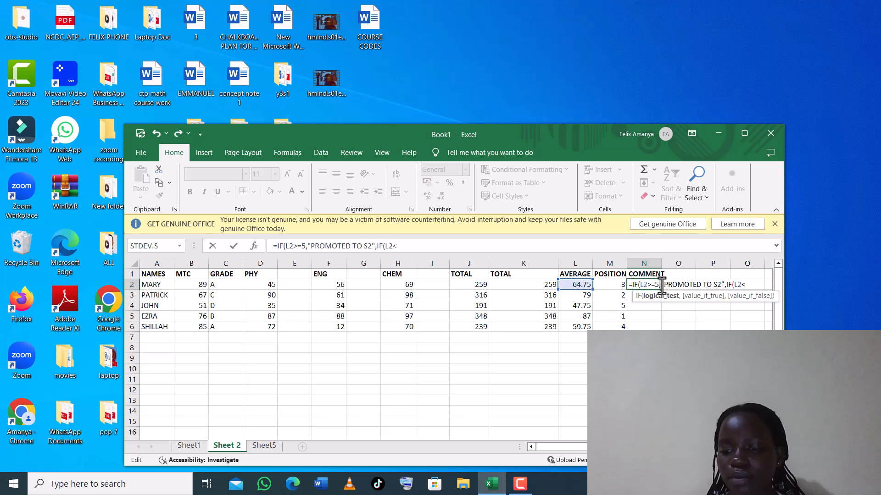
pyautogui.click(750, 285)
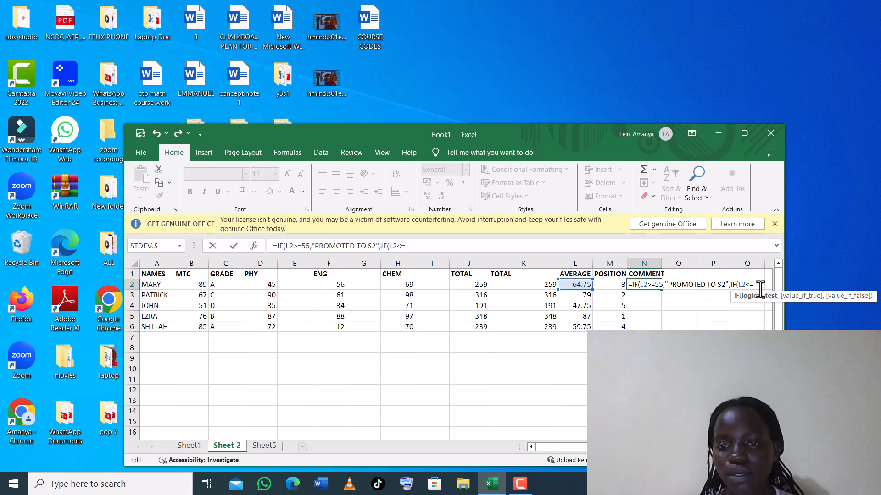
pyautogui.click(404, 117)
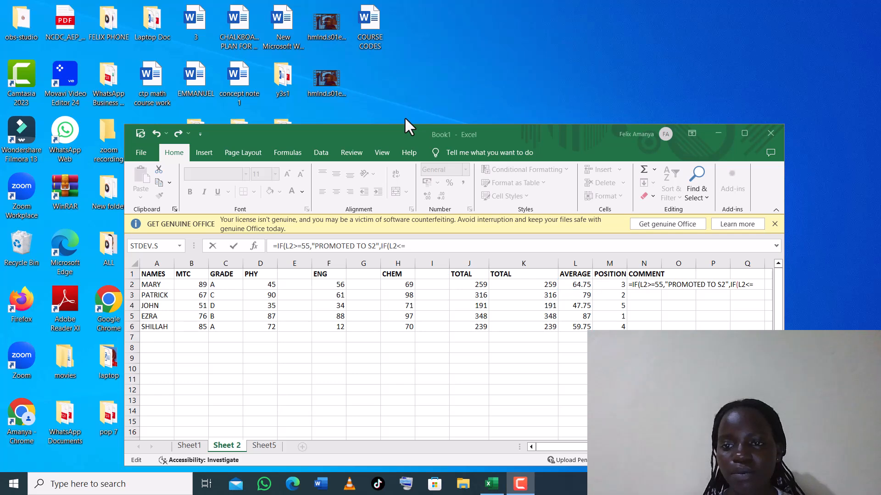
# Complete the nested test as IF(L2<=50,"REPEAT S1" and remove the extra comma.
pyautogui.click(753, 285)
pyautogui.write('50')
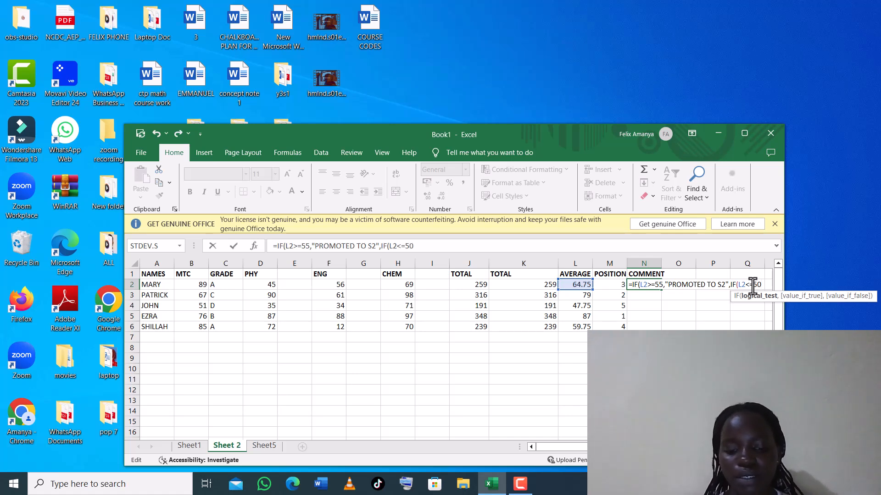
pyautogui.write(',')
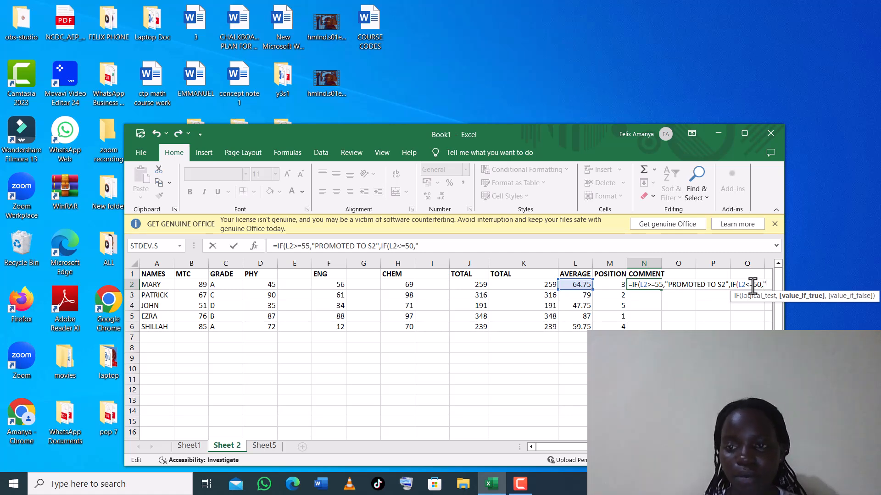
pyautogui.write('"RE')
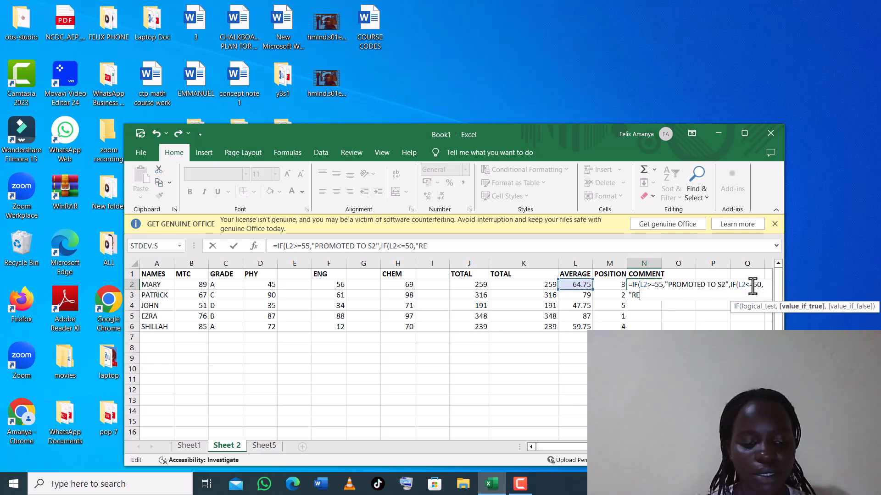
pyautogui.write('PEAT')
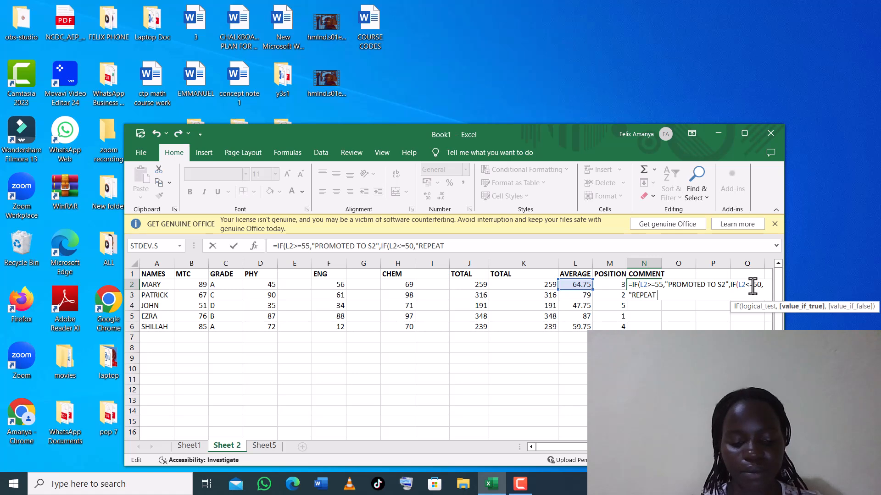
pyautogui.write(' S1')
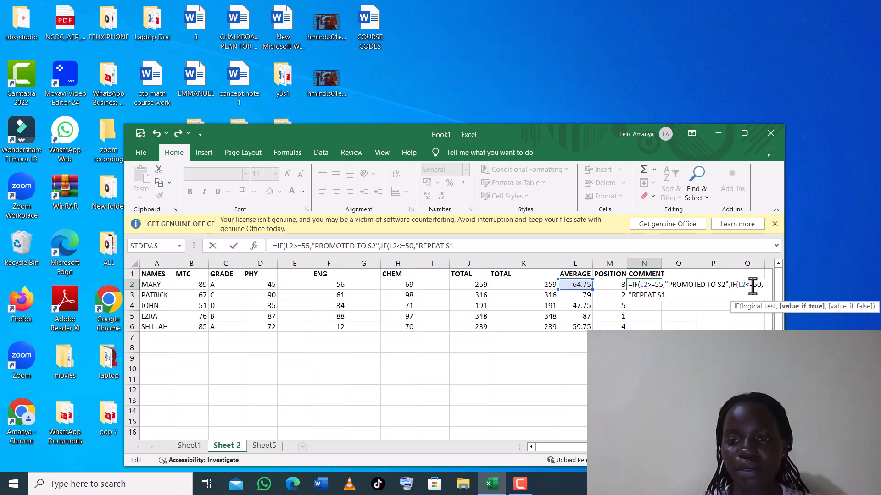
pyautogui.write('"')
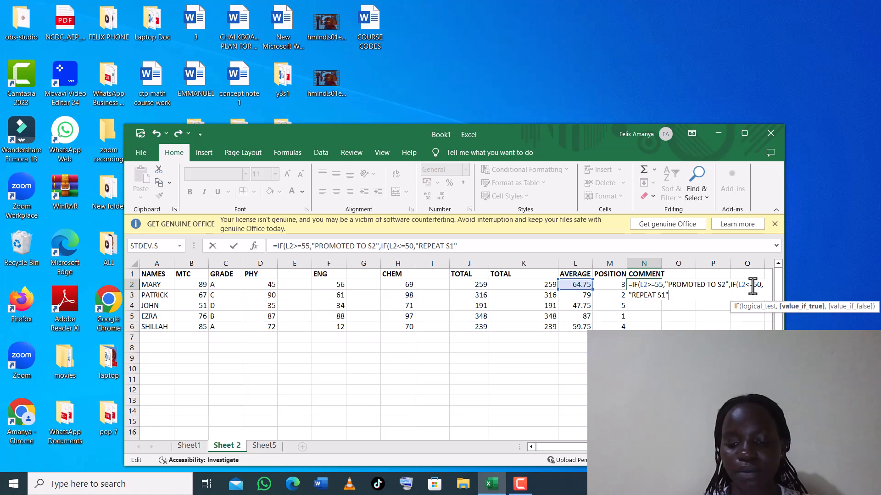
pyautogui.write(',')
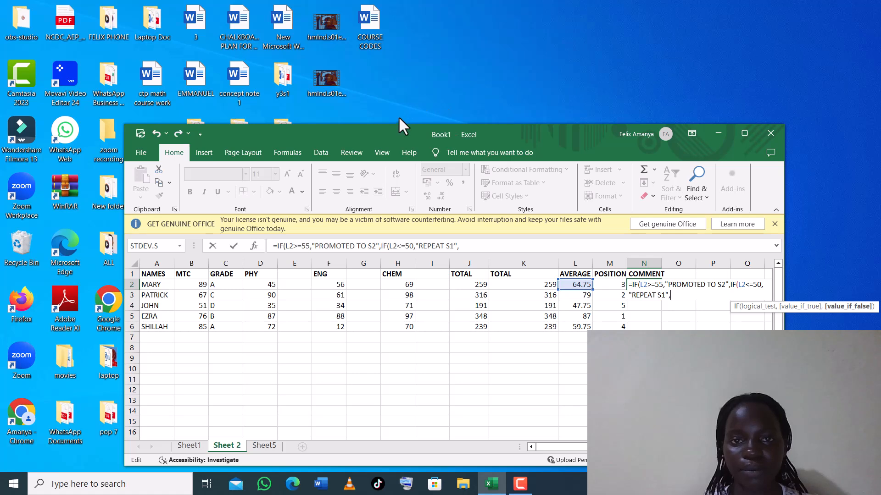
pyautogui.press('BackSpace')
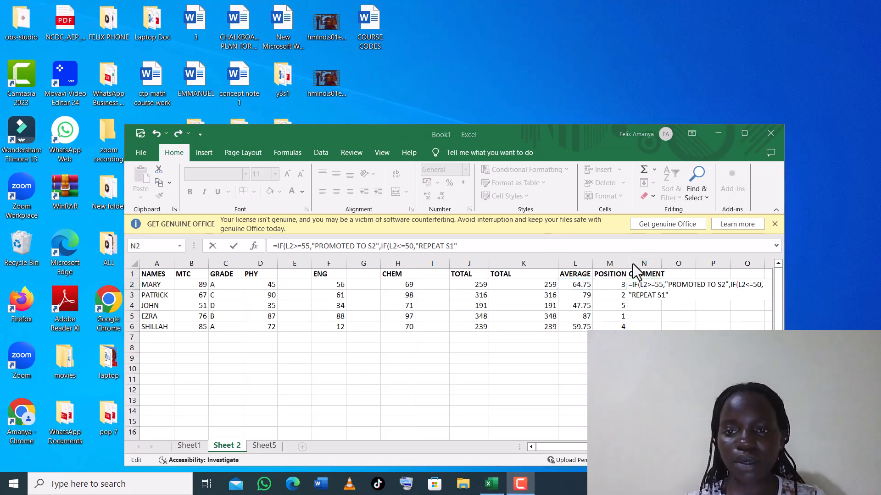
pyautogui.click(669, 294)
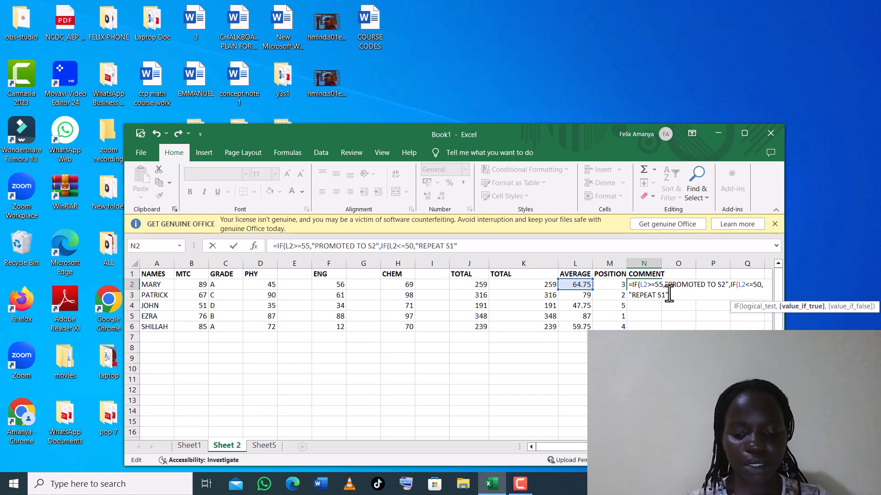
# Close N2's formula with )), enter it, and widen column N to fit the text.
pyautogui.write('))')
pyautogui.press('Return')
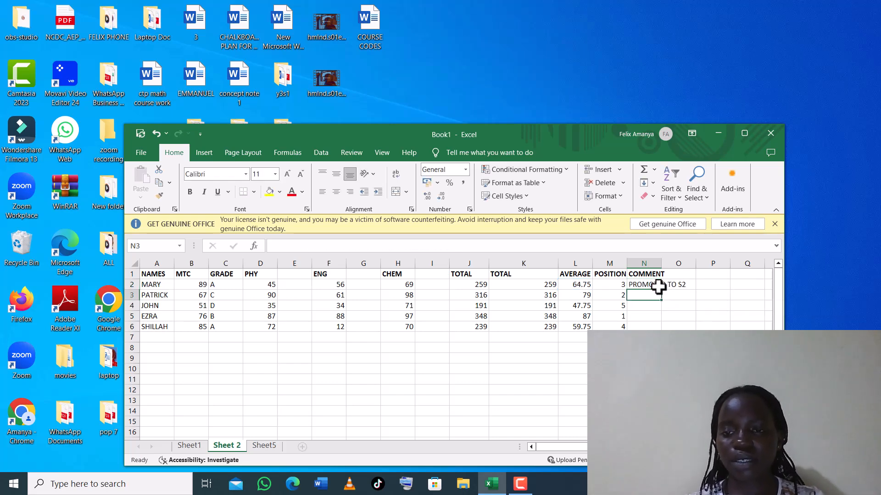
pyautogui.click(686, 285)
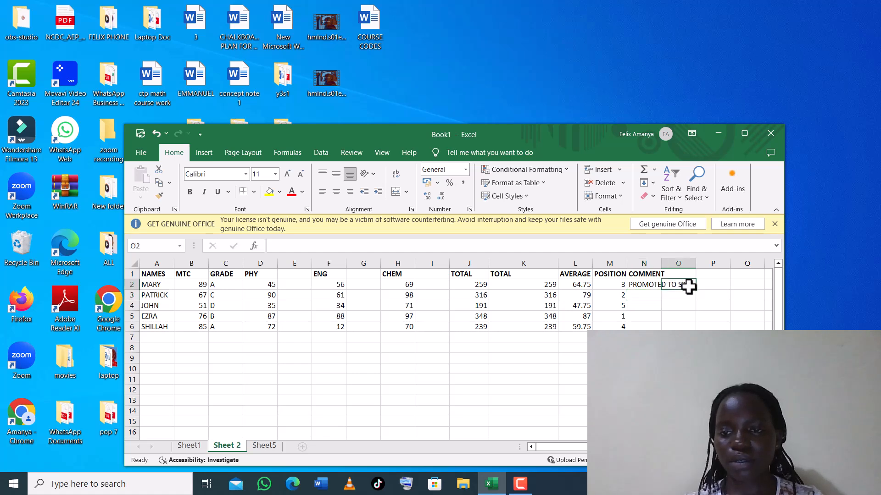
pyautogui.moveTo(660, 264); pyautogui.dragTo(693, 268)
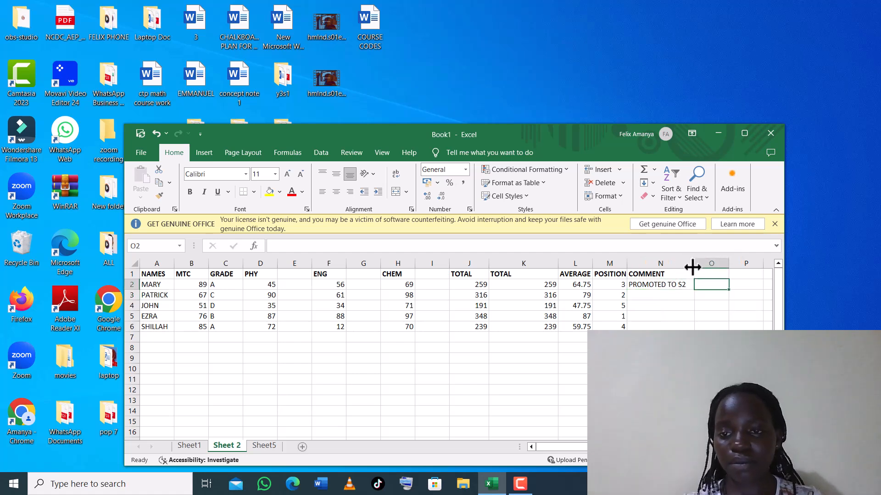
# Copy N2's comment formula down to N6 and check the result in N6.
pyautogui.click(678, 285)
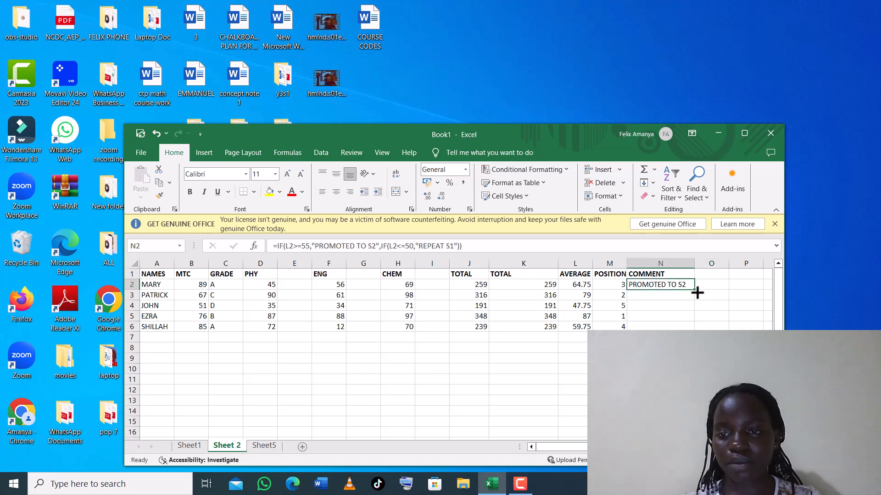
pyautogui.moveTo(696, 292); pyautogui.dragTo(696, 326)
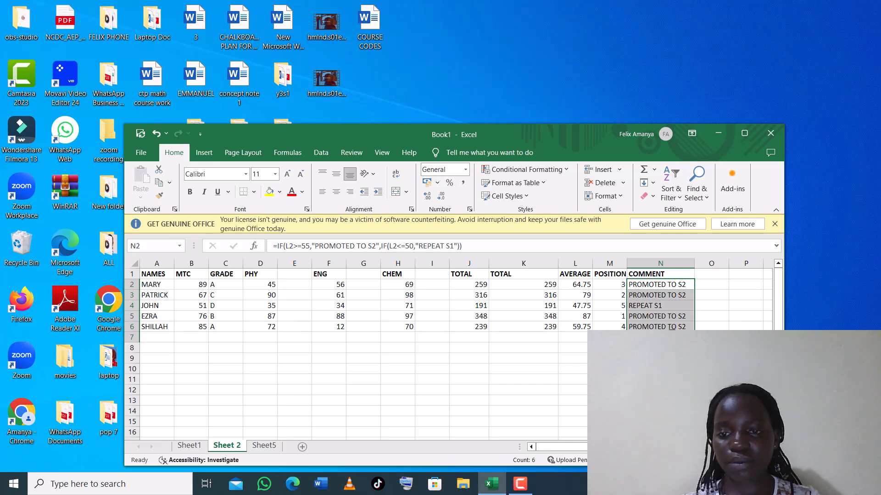
pyautogui.click(668, 335)
pyautogui.press('BackSpace')
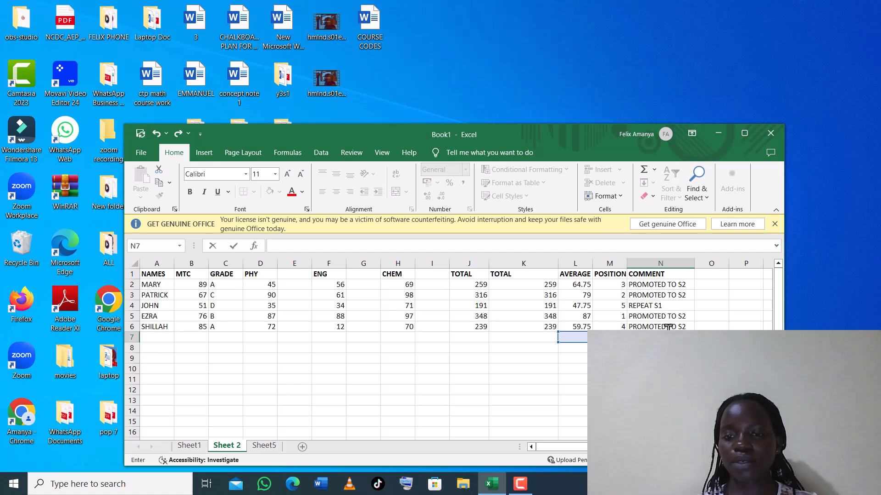
pyautogui.click(671, 325)
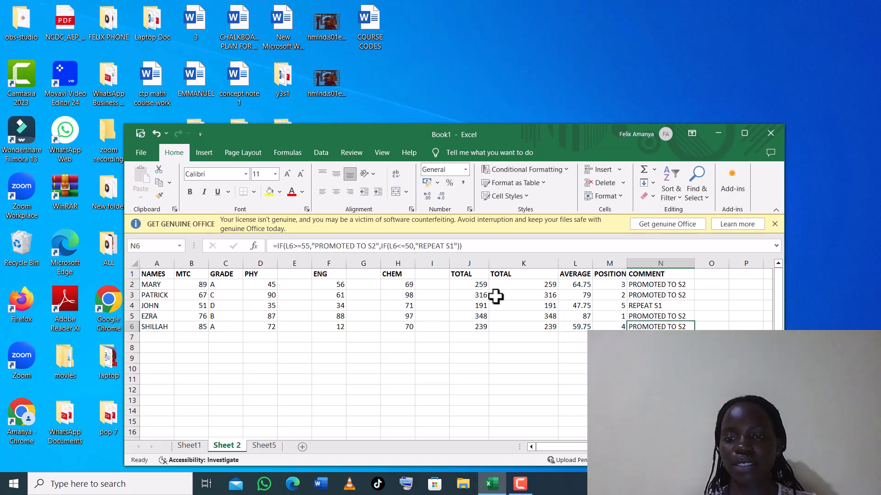